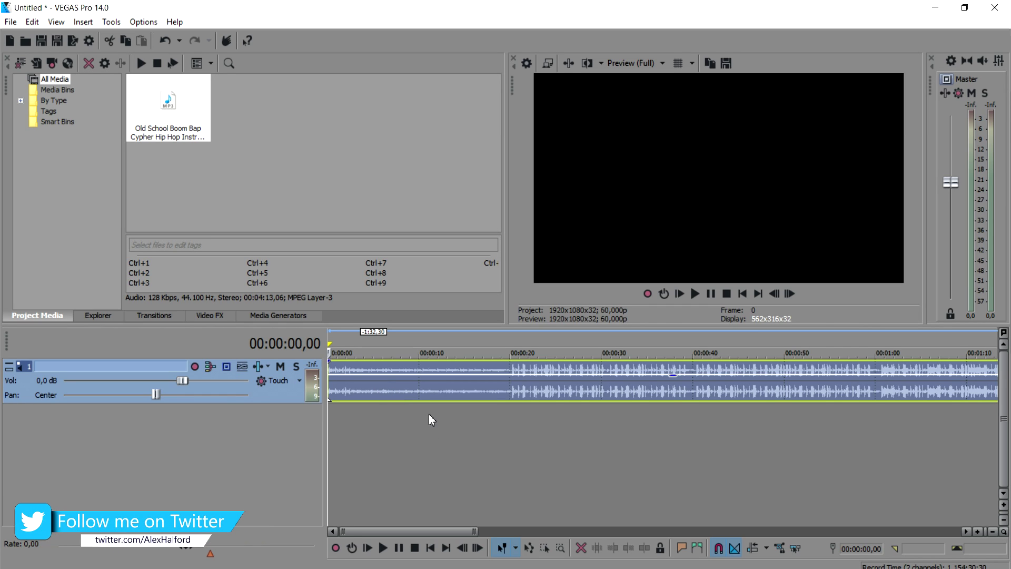
Lower the hip-hop beat event's gain to -2,6 dB
scroll(432, 413, "down", 5)
scroll(433, 402, "up", 6)
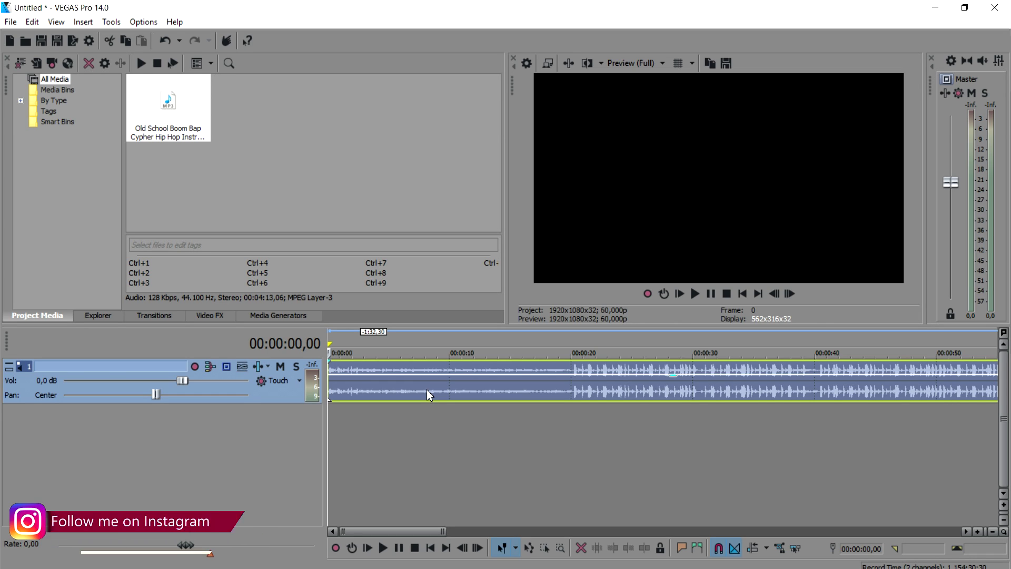
left_click(426, 390)
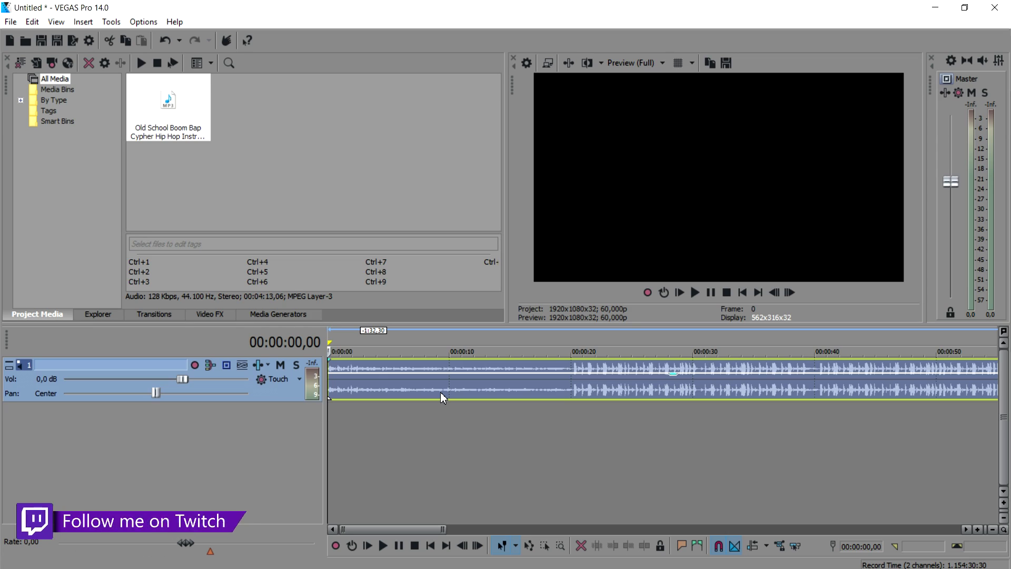
left_click_drag(473, 361, 470, 396)
Play the beat back from the start to hear the lowered gain
scroll(470, 396, "down", 3)
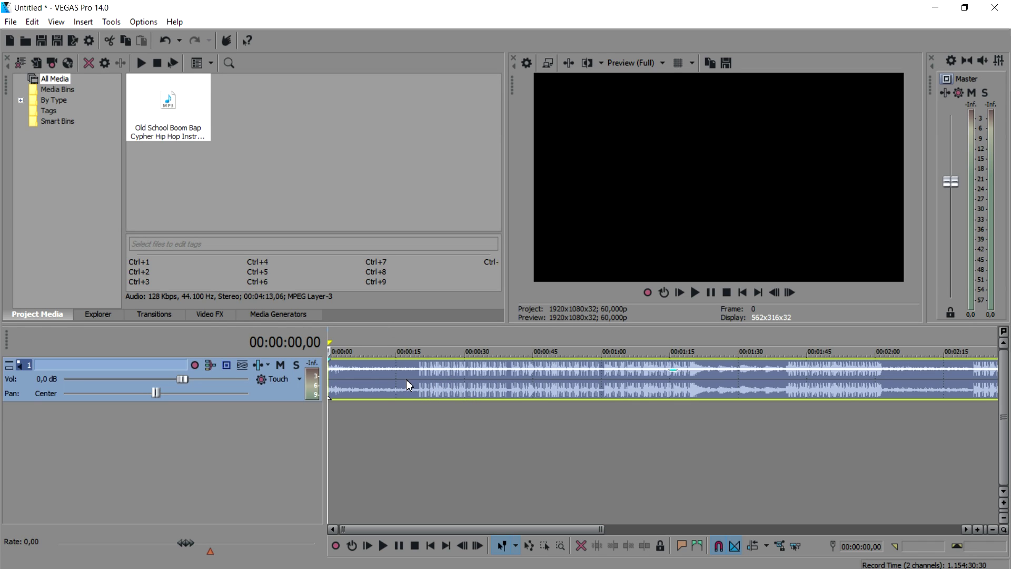
scroll(408, 385, "down", 3)
scroll(411, 387, "up", 3)
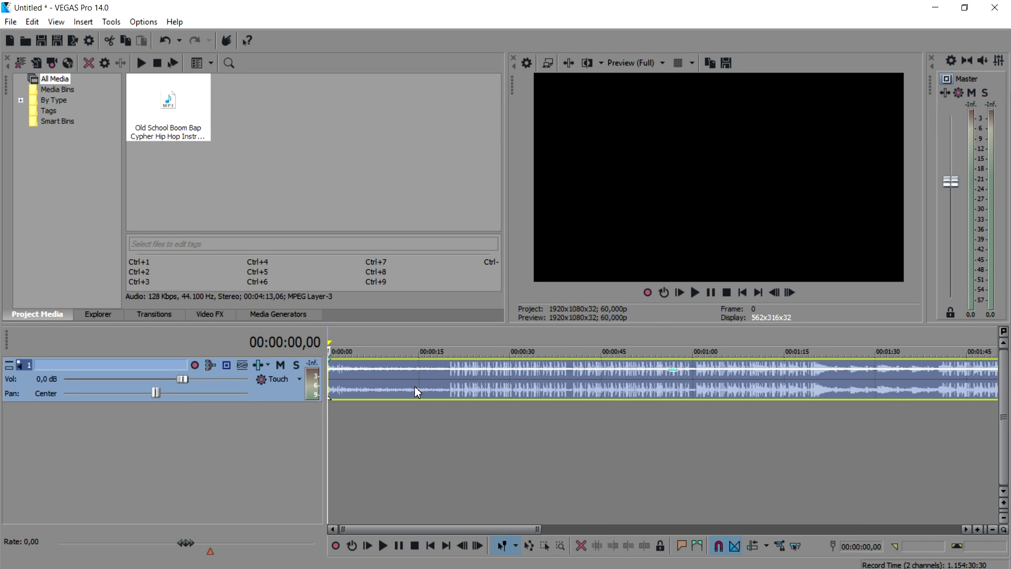
scroll(422, 385, "up", 2)
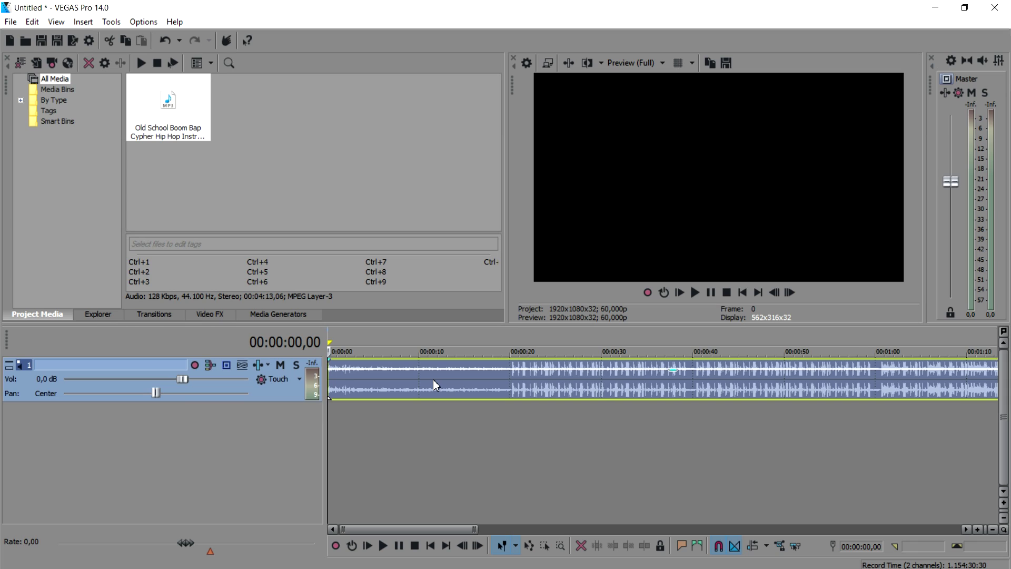
scroll(433, 379, "up", 2)
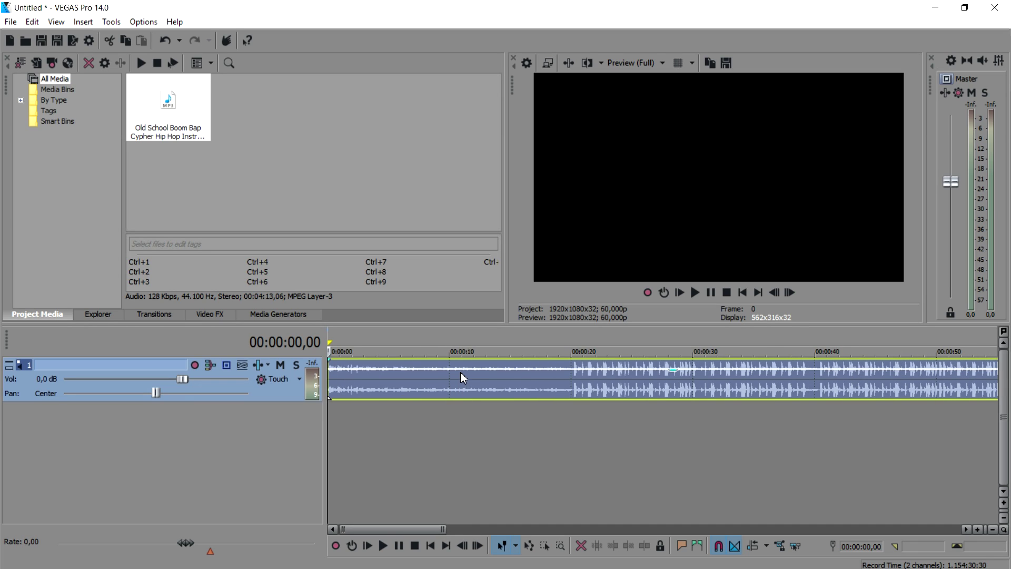
key("space")
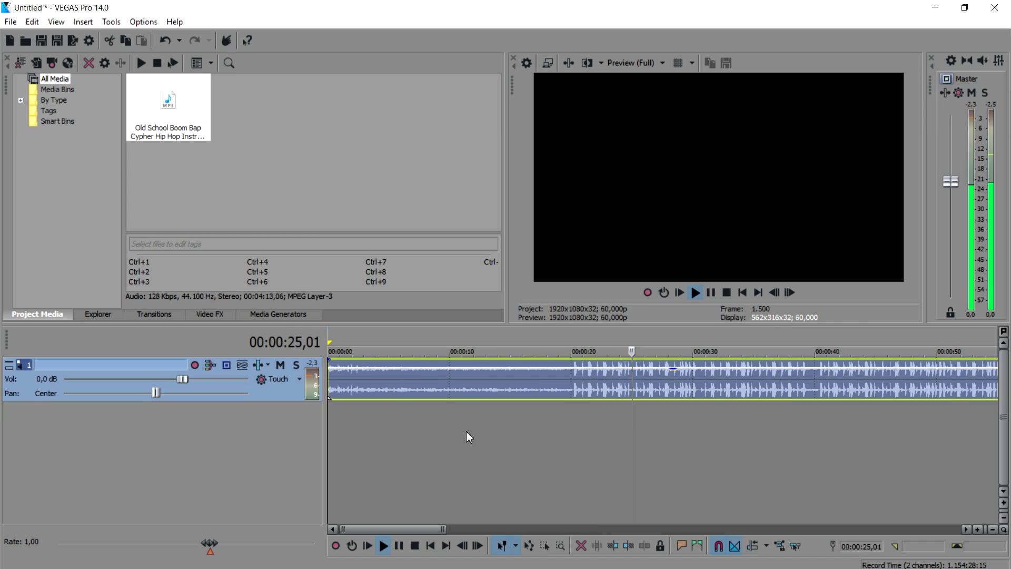
key("space")
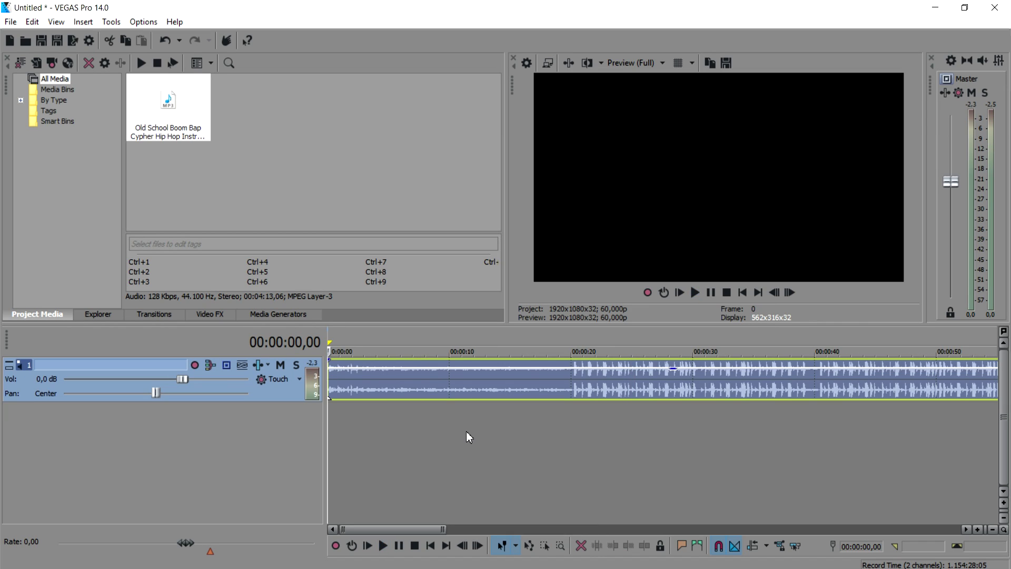
scroll(466, 432, "down", 1)
scroll(467, 431, "down", 1)
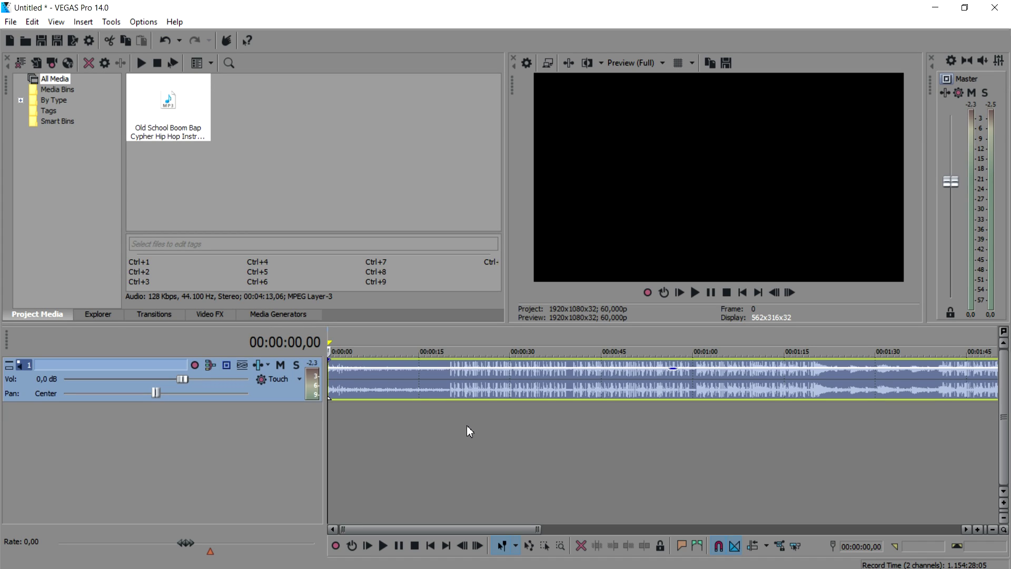
scroll(463, 425, "down", 2)
scroll(465, 429, "up", 4)
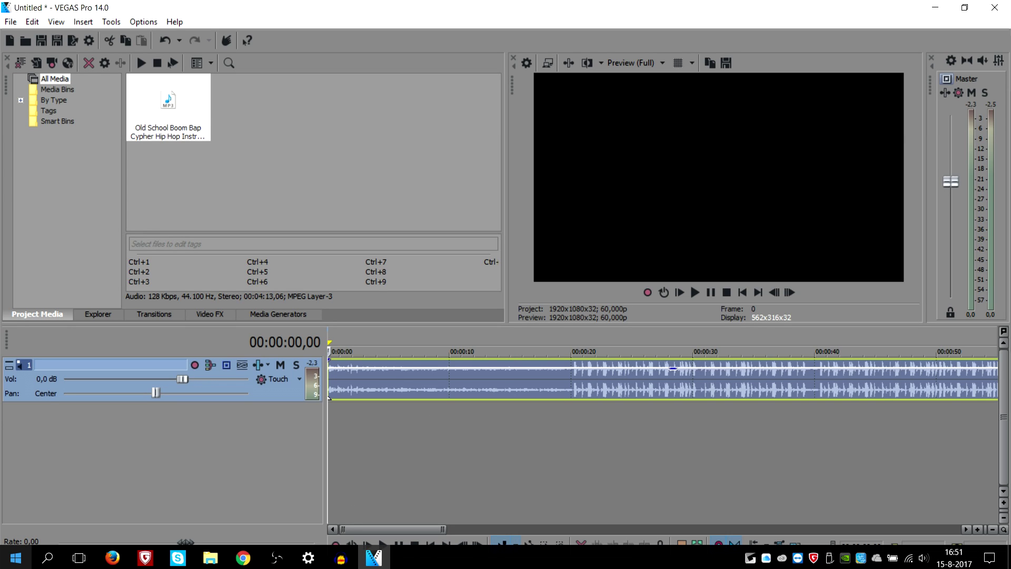
Launch WordPad with a blank document, maximize it, then minimize it back to VEGAS
key("super")
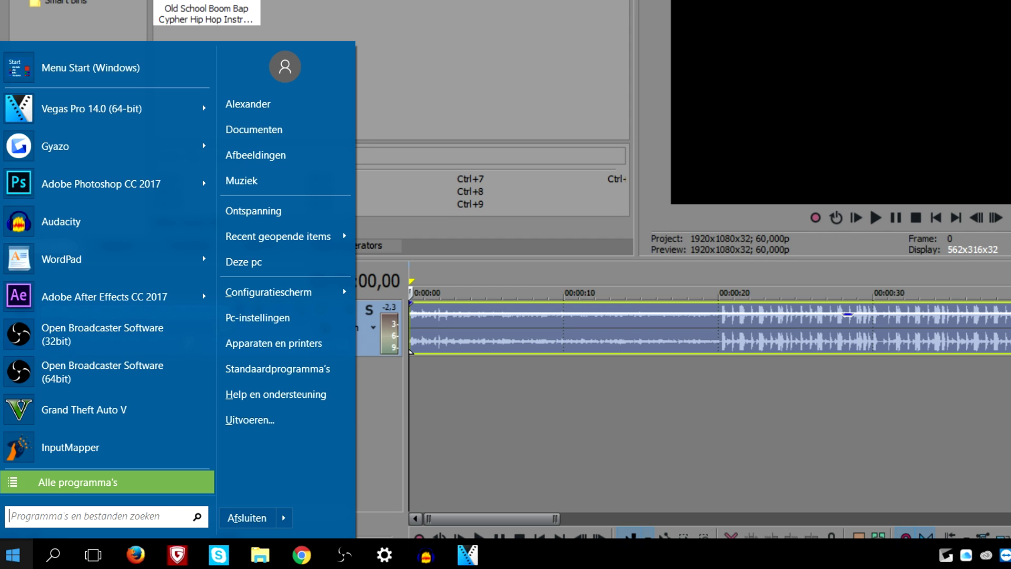
type("wordpad")
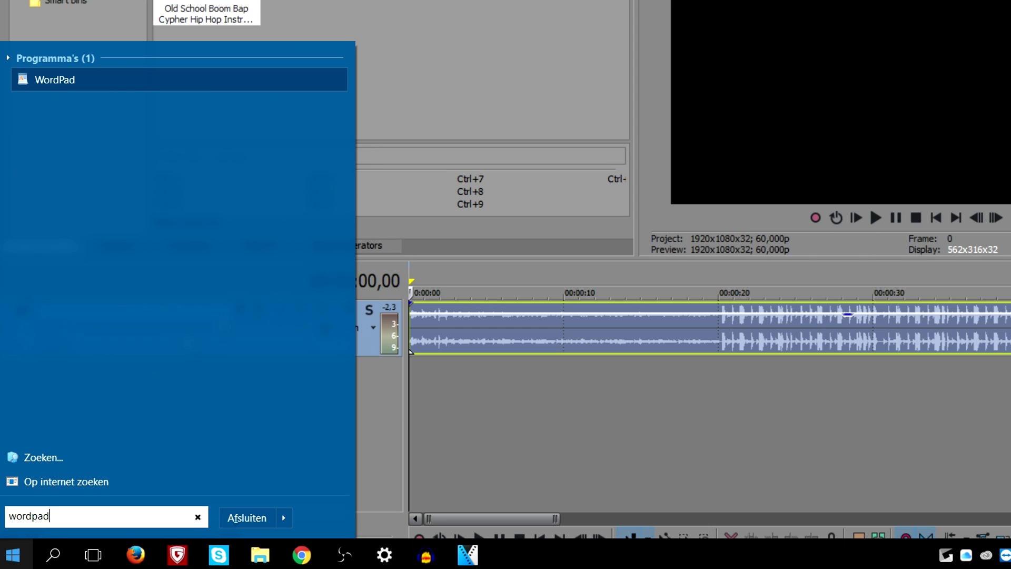
key("Return")
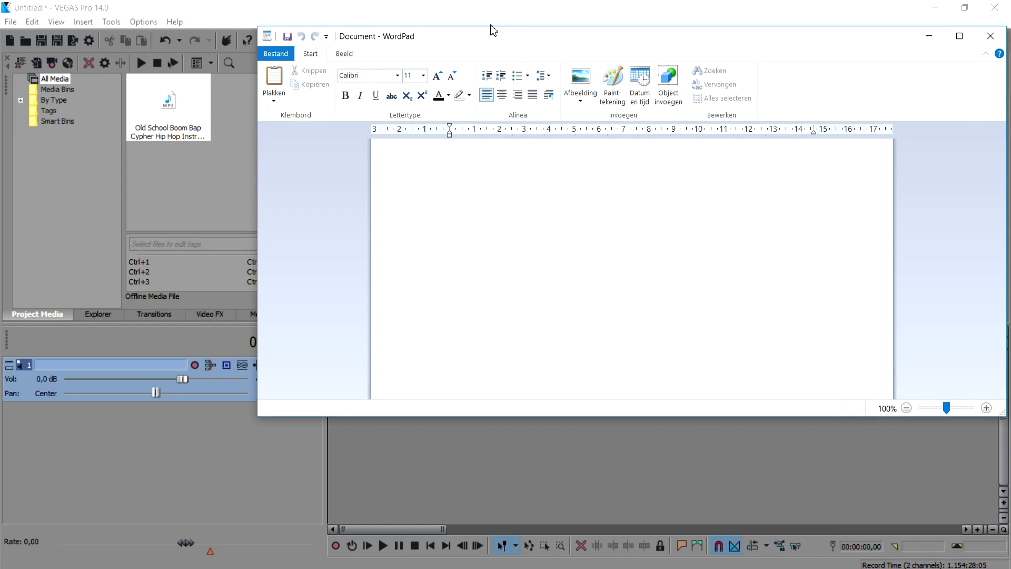
double_click(481, 40)
scroll(381, 199, "up", 6)
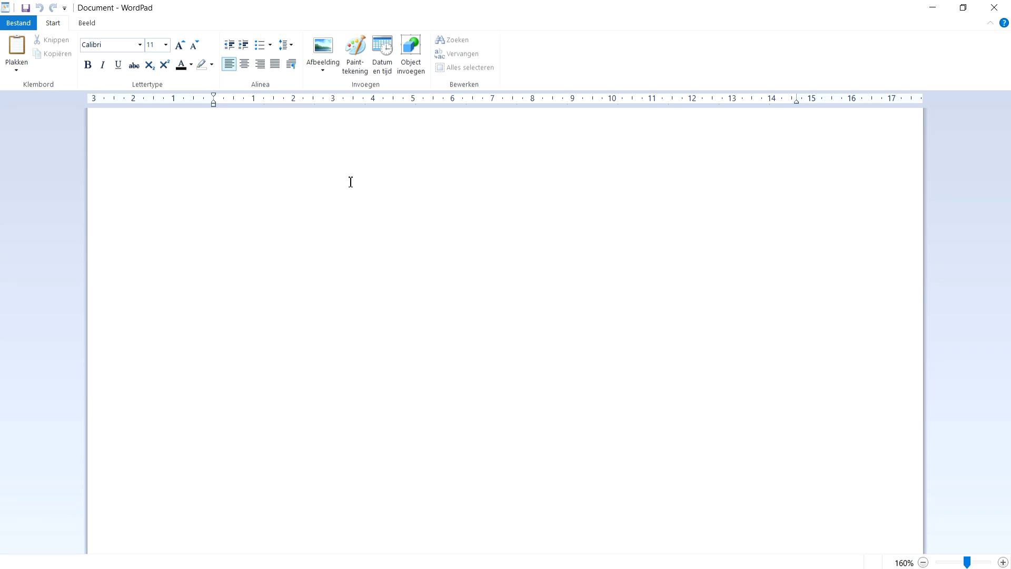
scroll(351, 182, "up", 2)
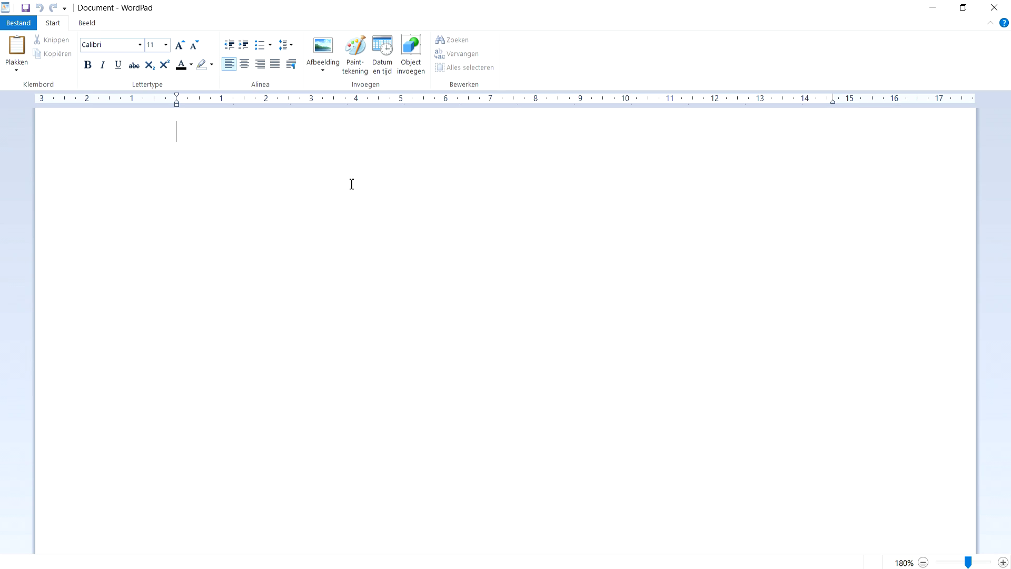
left_click(933, 9)
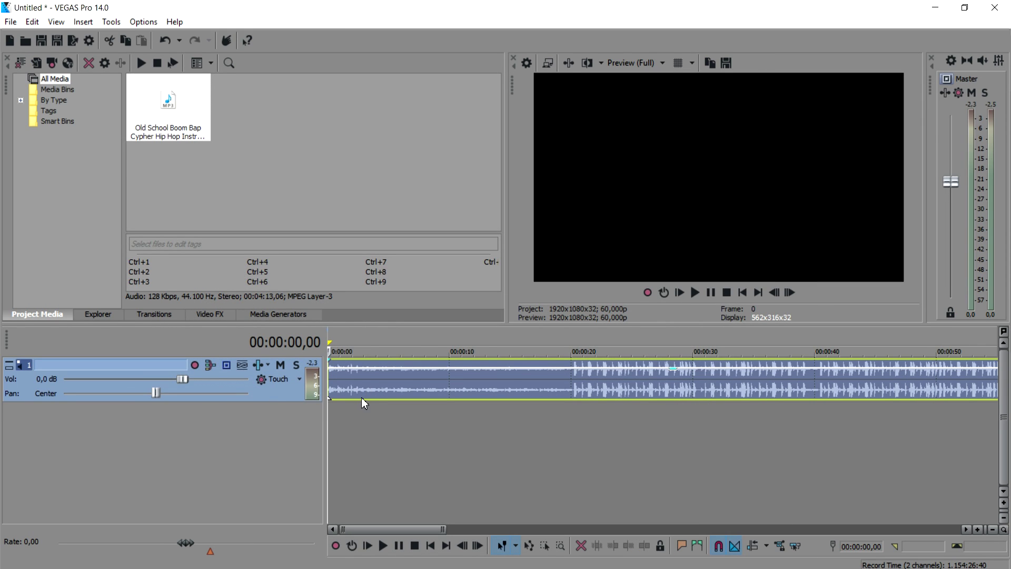
Insert a new audio track above the beat and arm it, accepting the Documents recording folder
scroll(726, 365, "down", 1)
right_click(836, 376)
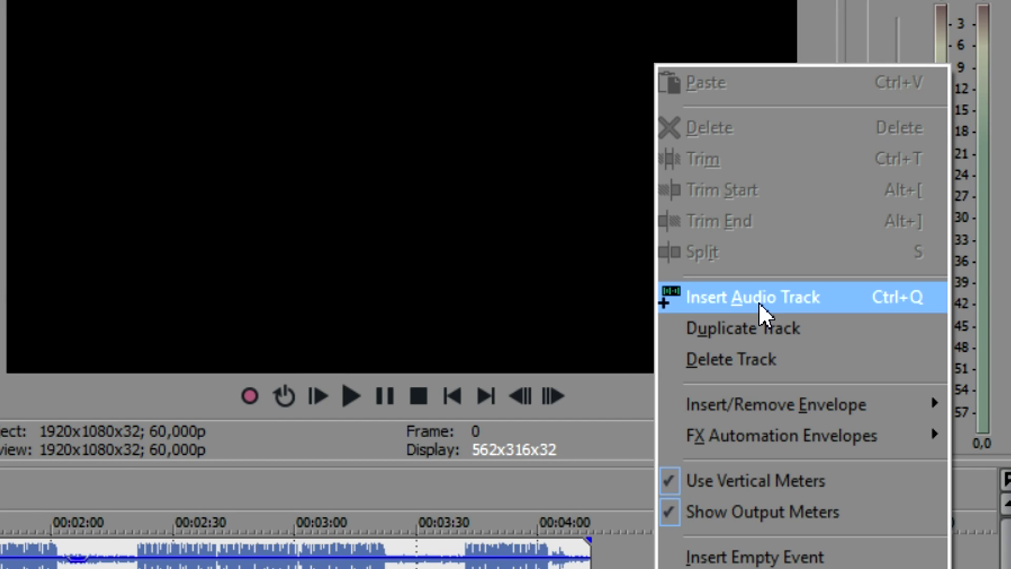
left_click(759, 304)
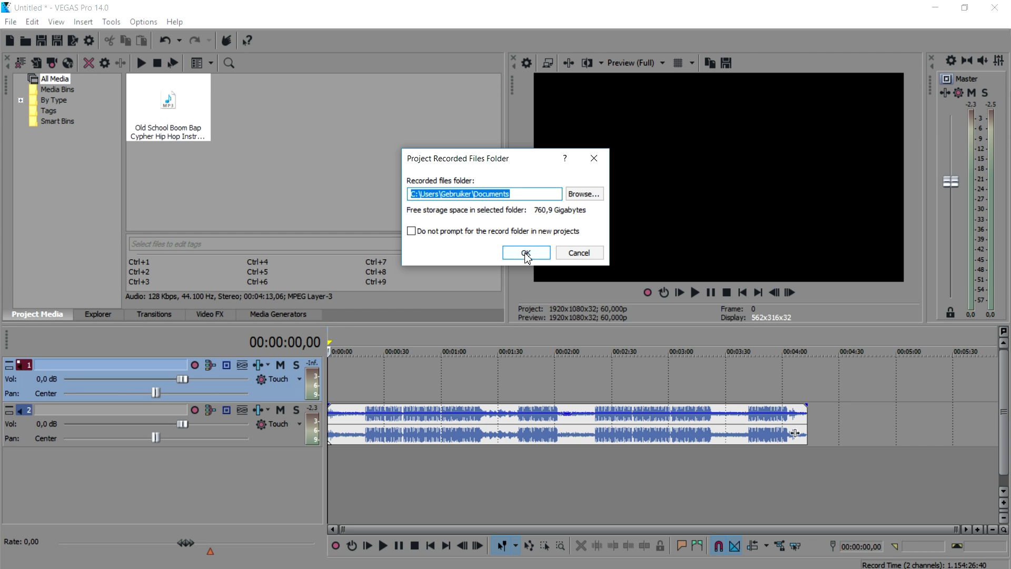
left_click(526, 254)
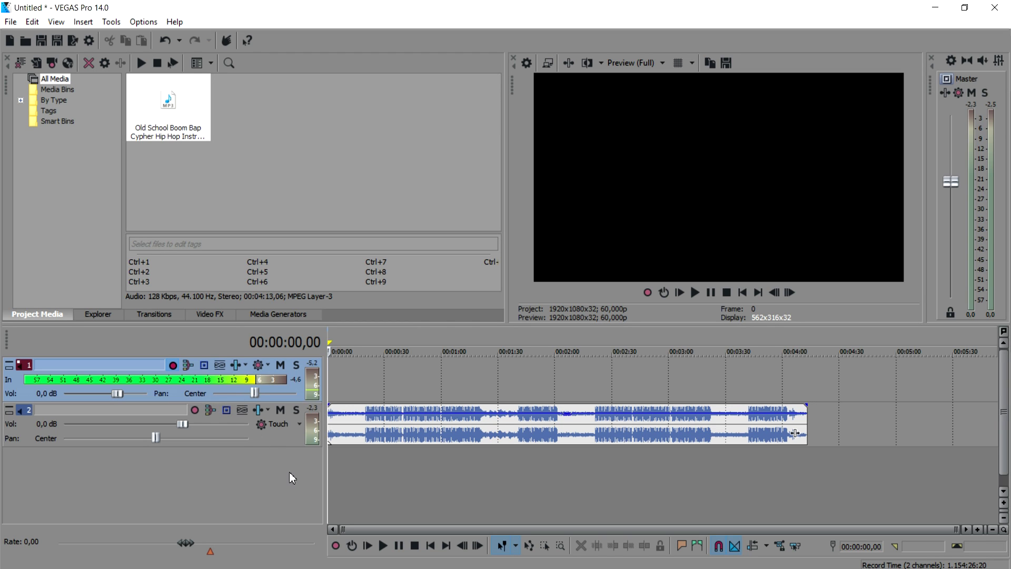
scroll(348, 471, "up", 8)
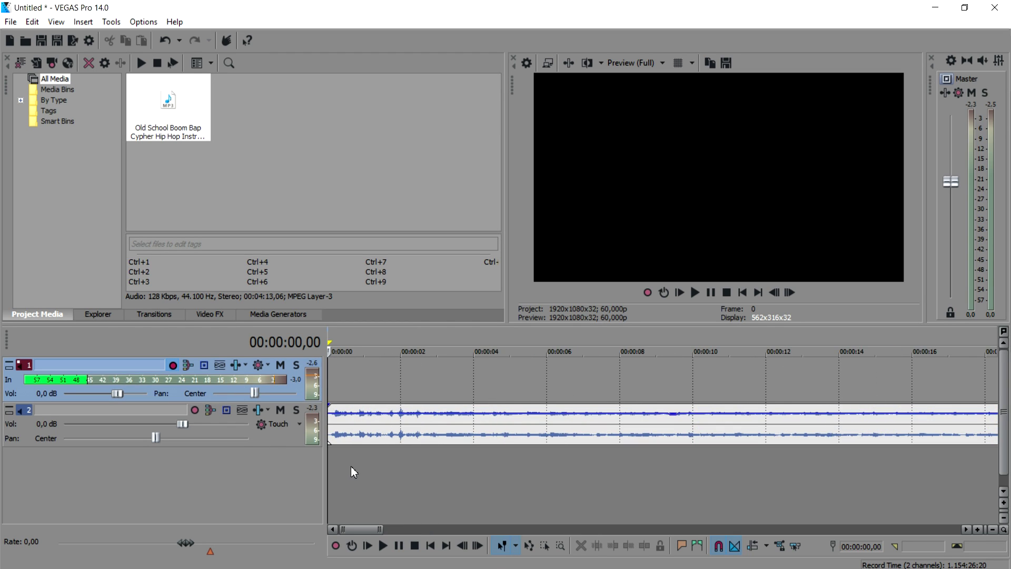
scroll(350, 466, "down", 3)
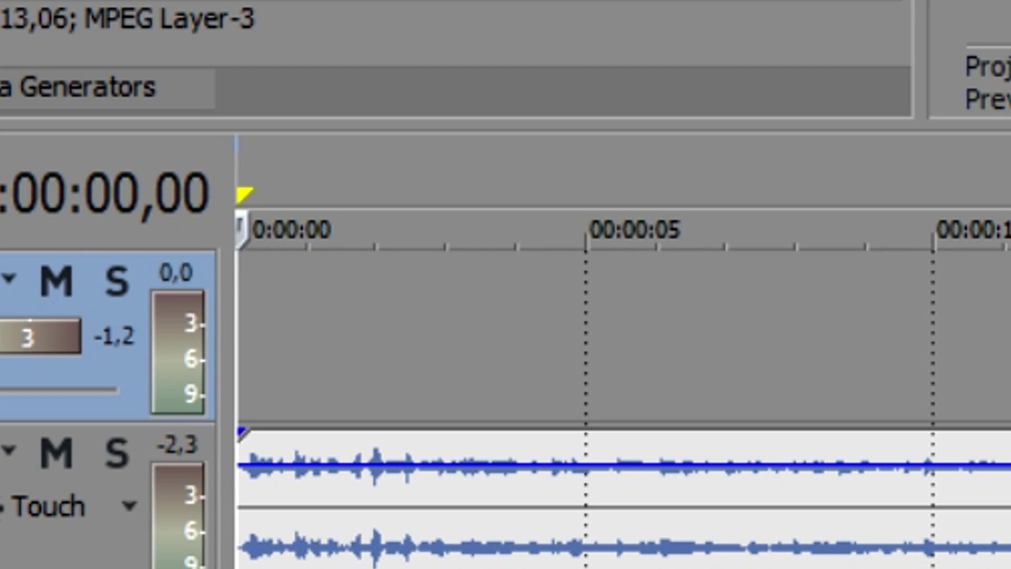
Record a roughly 34-second vocal take onto Track 1 over the playing beat
left_click(335, 545)
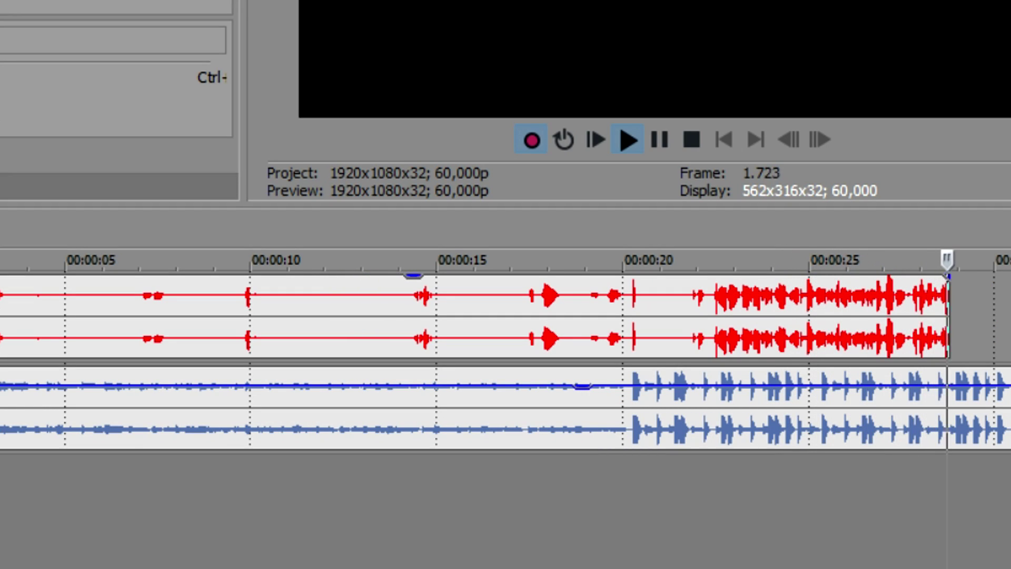
scroll(721, 331, "down", 4)
scroll(405, 302, "up", 3)
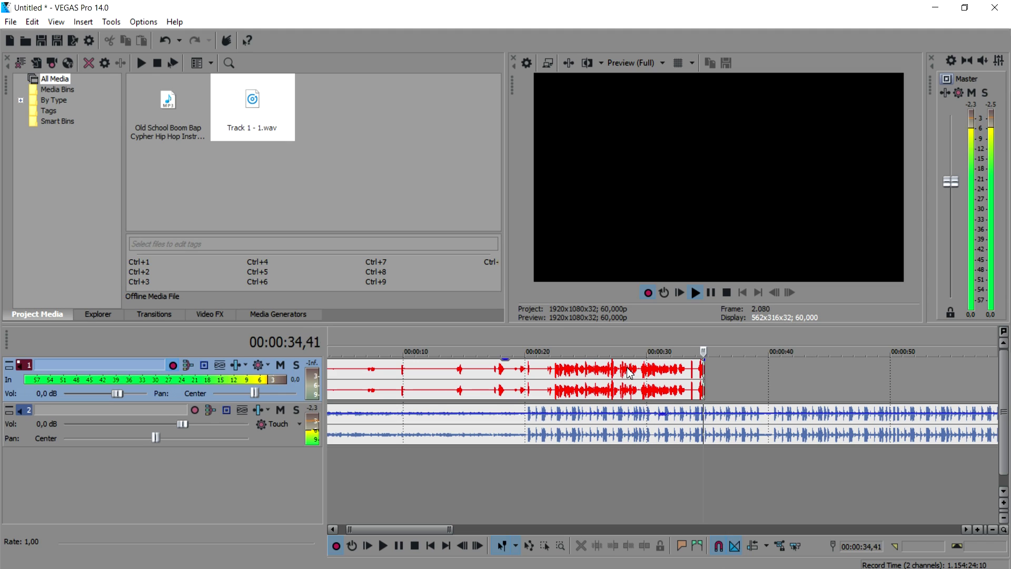
Stop recording, close the Recorded Files list, and play the take from the start
key("space")
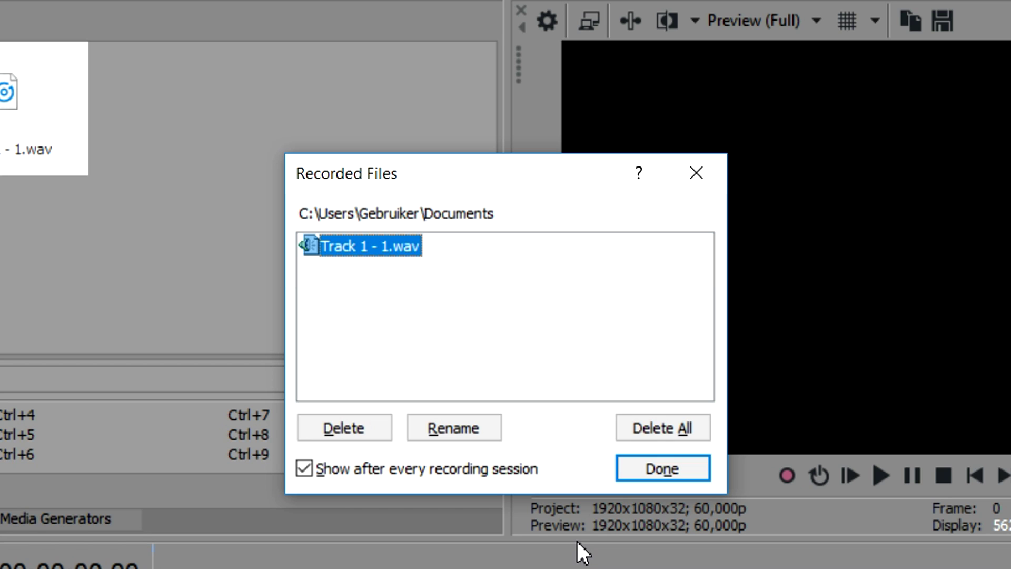
left_click(662, 469)
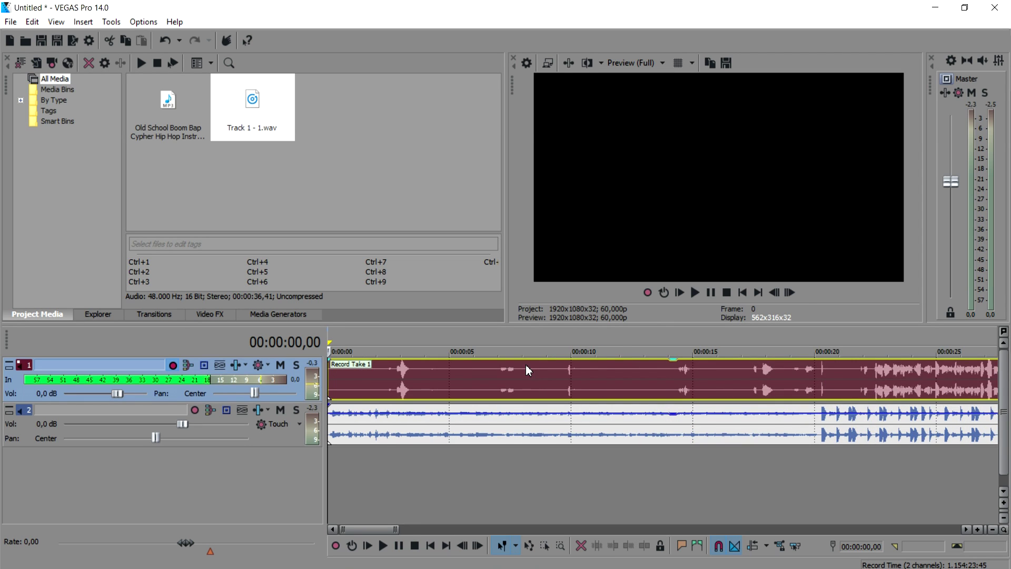
scroll(526, 368, "down", 2)
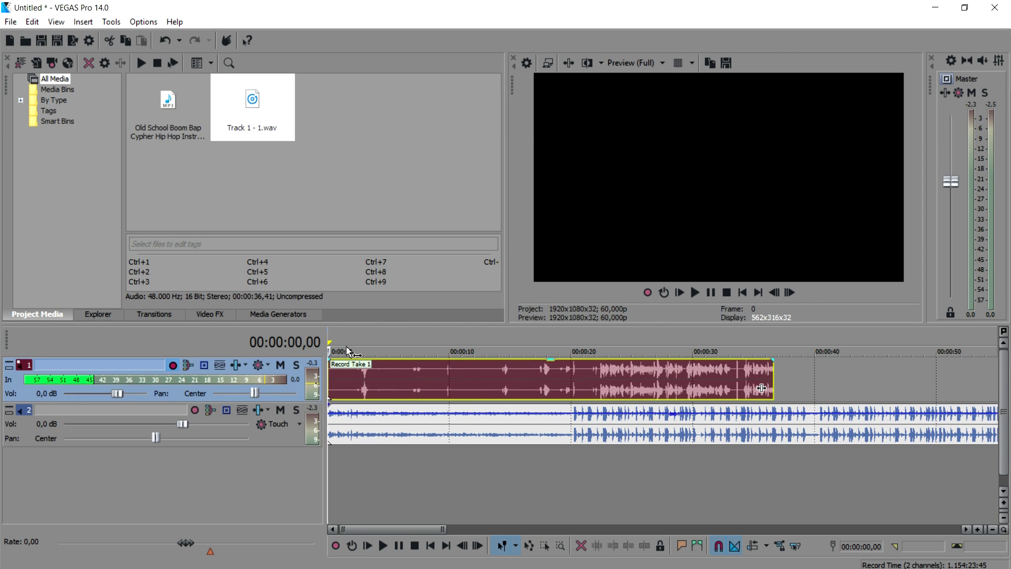
key("space")
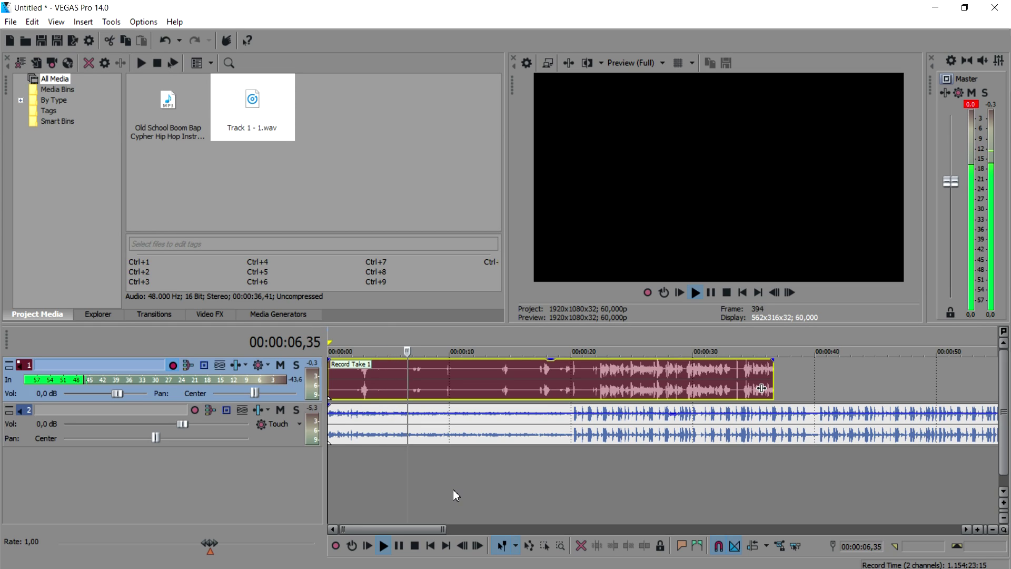
Listen through Record Take 1 against the beat, then stop playback
scroll(454, 491, "up", 2)
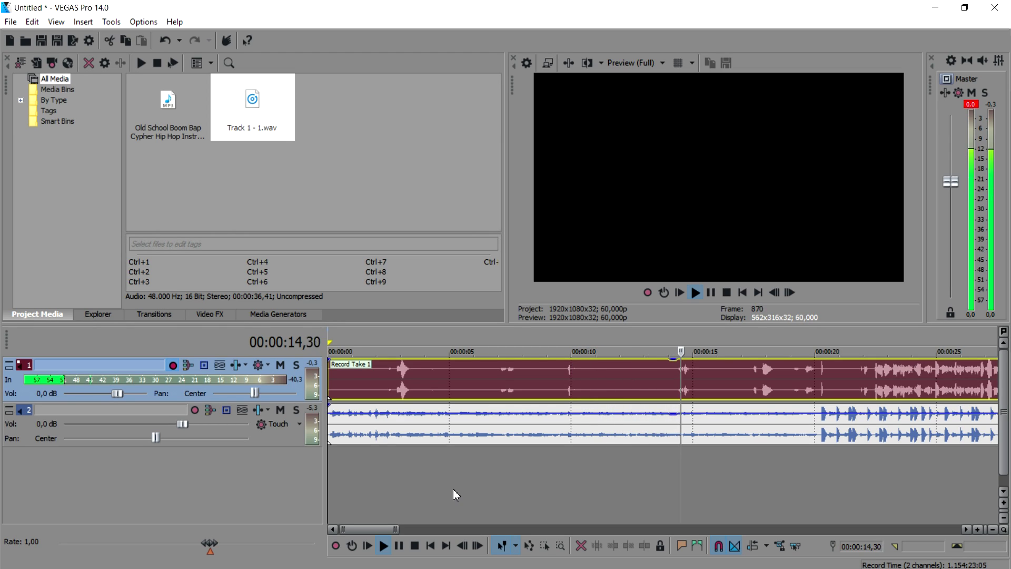
scroll(453, 488, "down", 2)
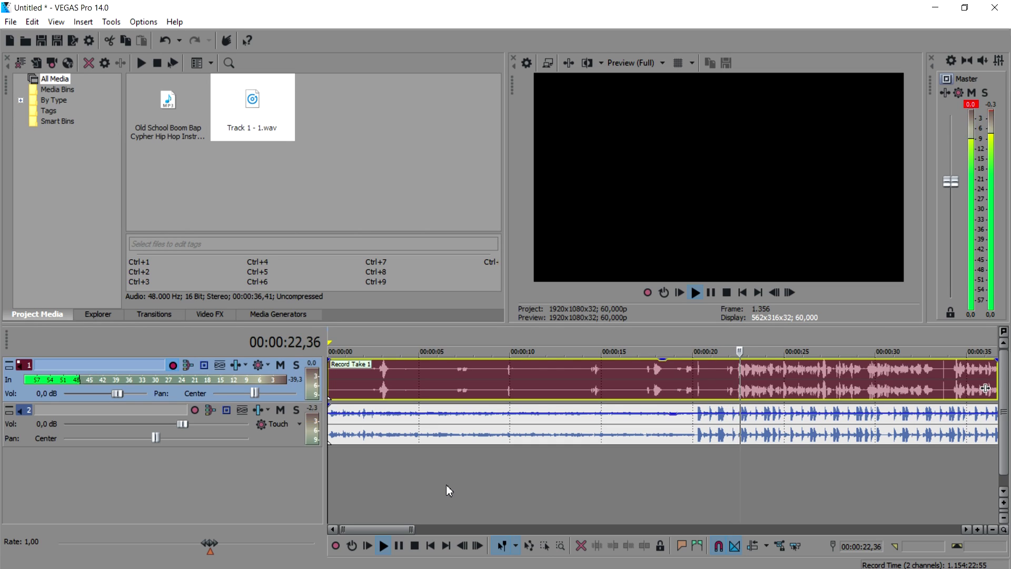
scroll(446, 485, "down", 2)
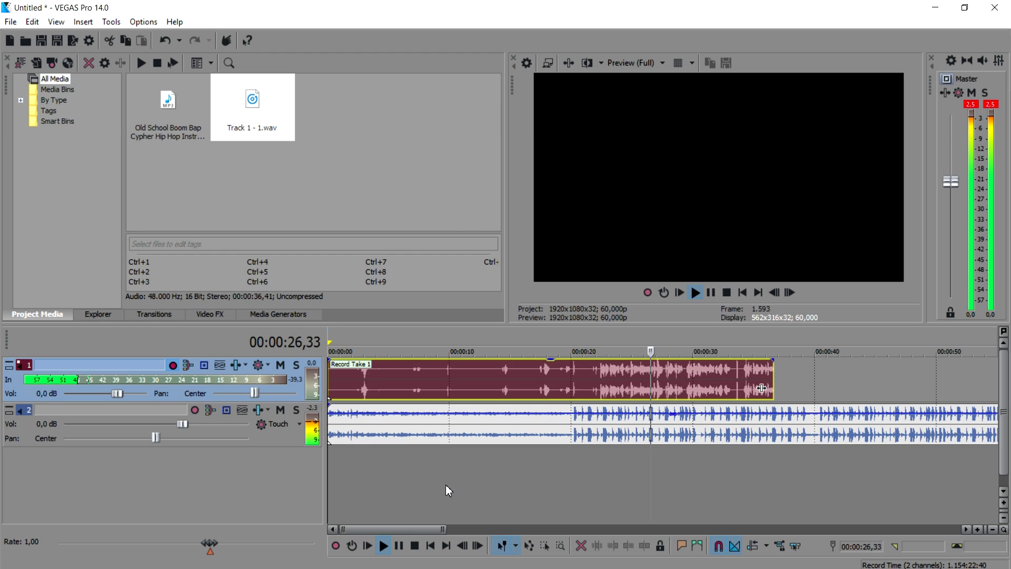
scroll(446, 484, "up", 2)
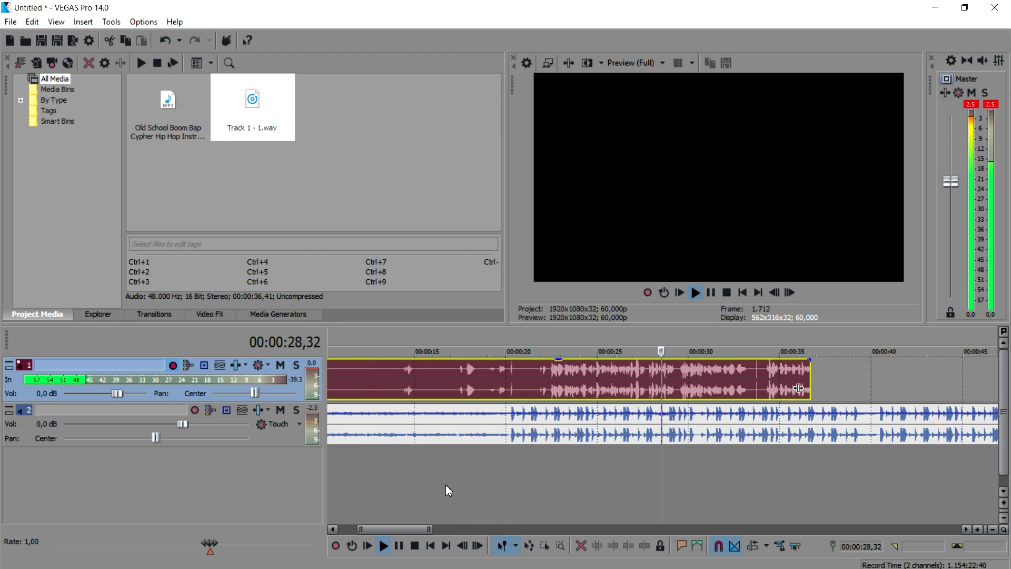
scroll(445, 485, "down", 2)
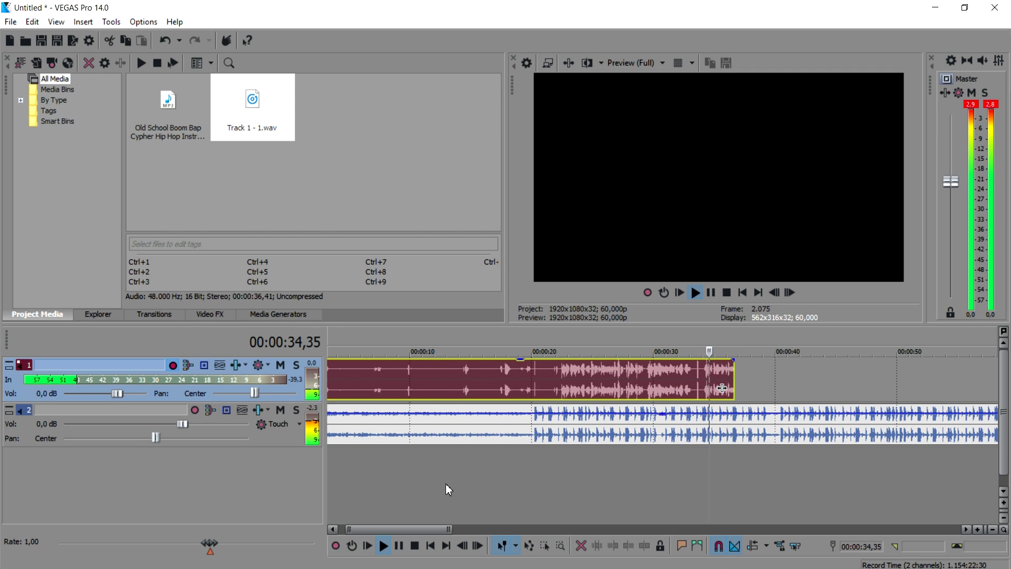
scroll(446, 483, "up", 2)
scroll(445, 483, "up", 2)
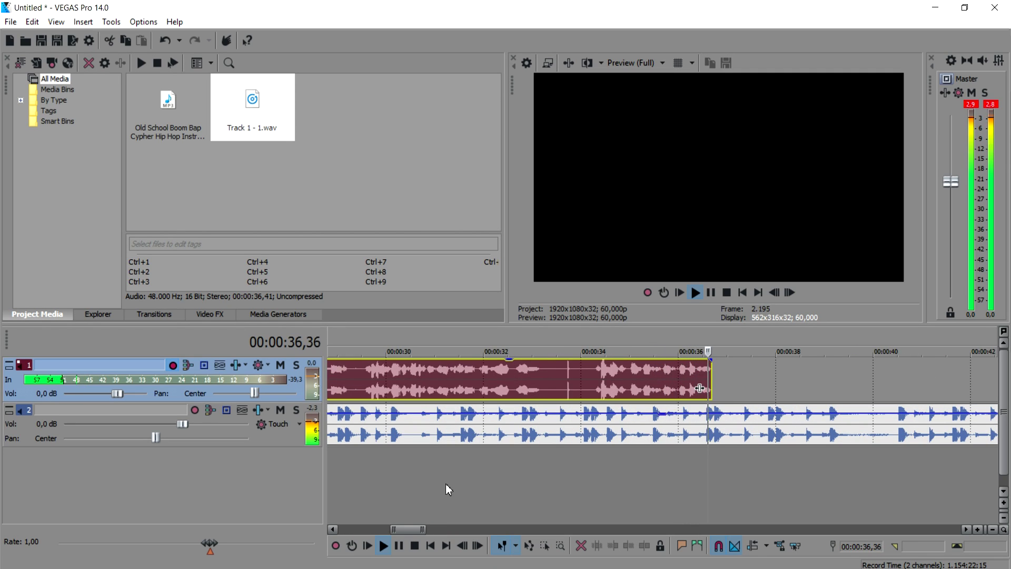
key("space")
scroll(456, 474, "down", 3)
scroll(458, 456, "up", 3)
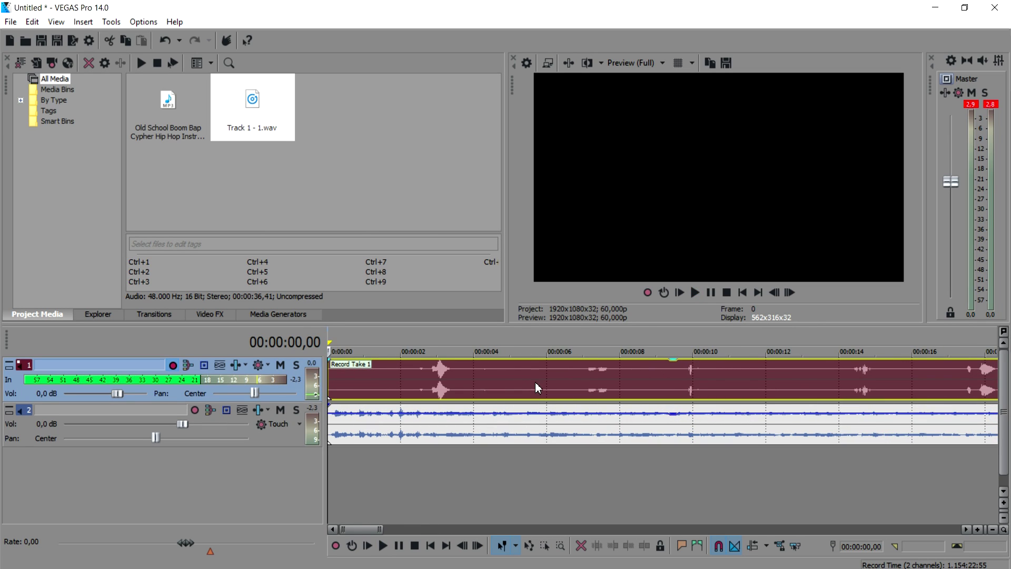
Audition the take from 00:00:02,37, 00:00:06,41, 00:00:09,44 and about 00:00:14
left_click(423, 376)
scroll(474, 384, "up", 2)
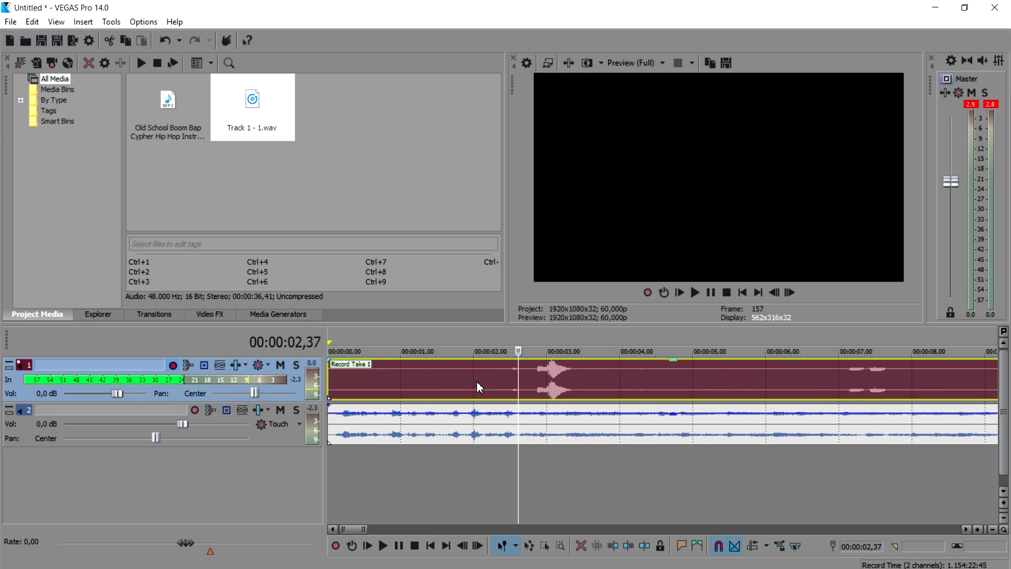
key("space")
key("space")
left_click(816, 378)
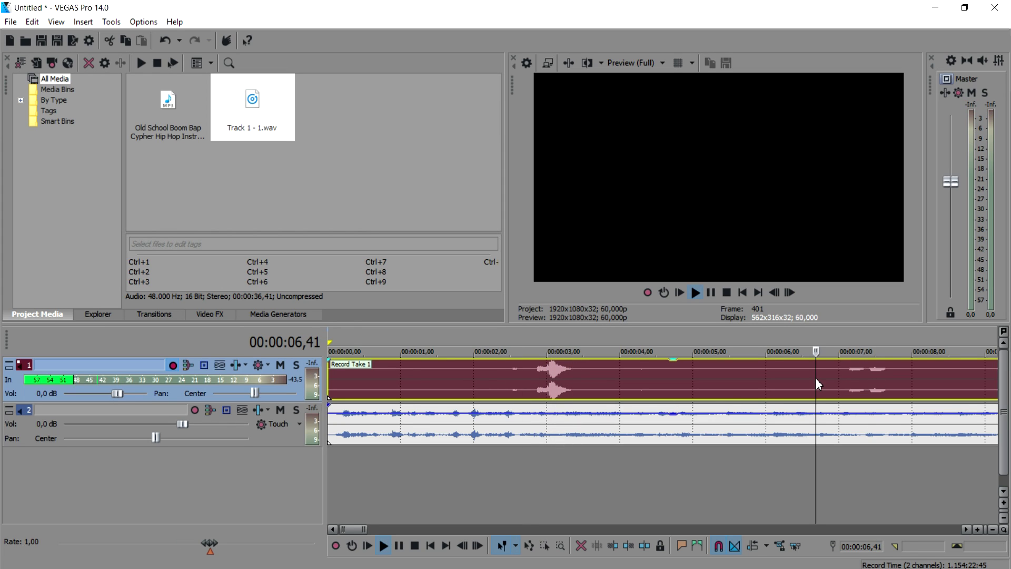
key("space")
scroll(812, 384, "down", 1)
left_click(800, 394)
key("space")
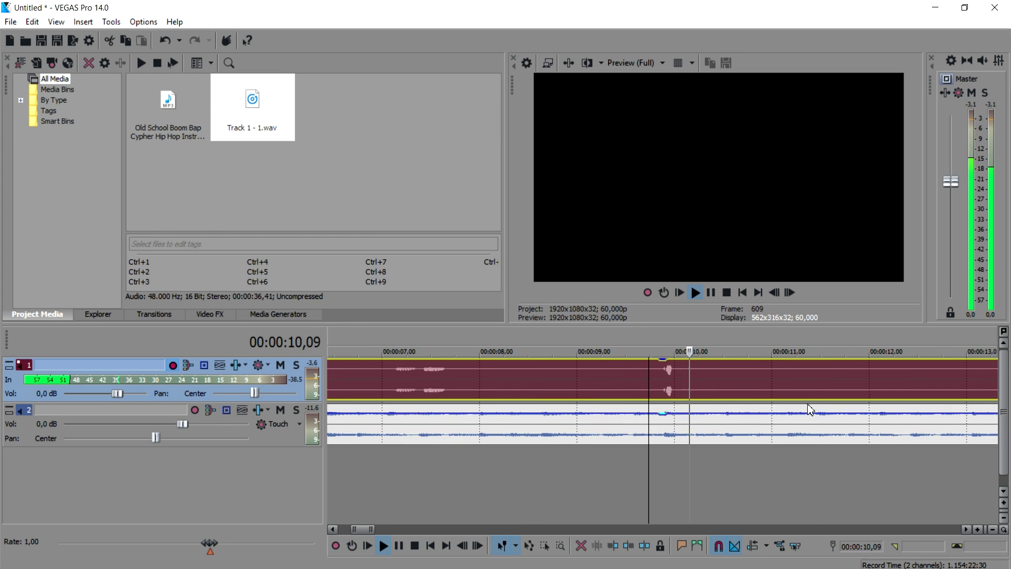
left_click(792, 375)
scroll(794, 384, "up", 1)
key("space")
scroll(792, 388, "down", 1)
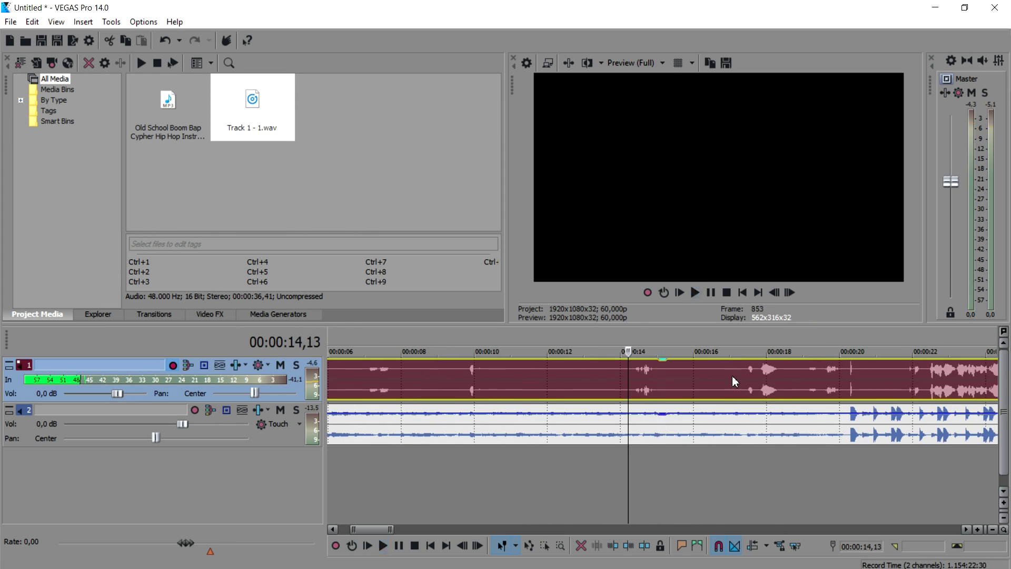
scroll(659, 380, "down", 1)
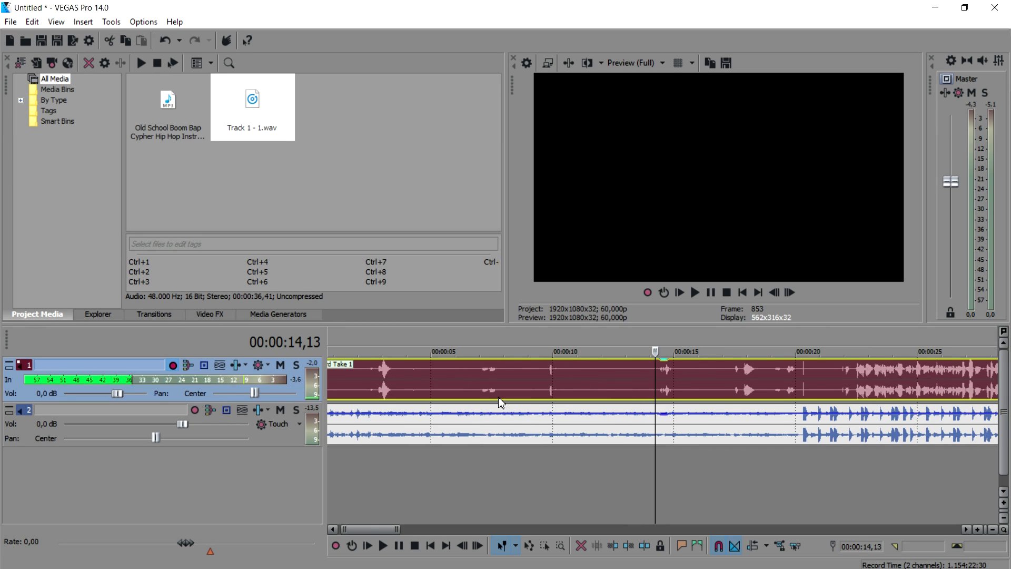
Place the edit point at 00:00:06,45 and replay to confirm the cut point
left_click(469, 390)
scroll(532, 396, "up", 1)
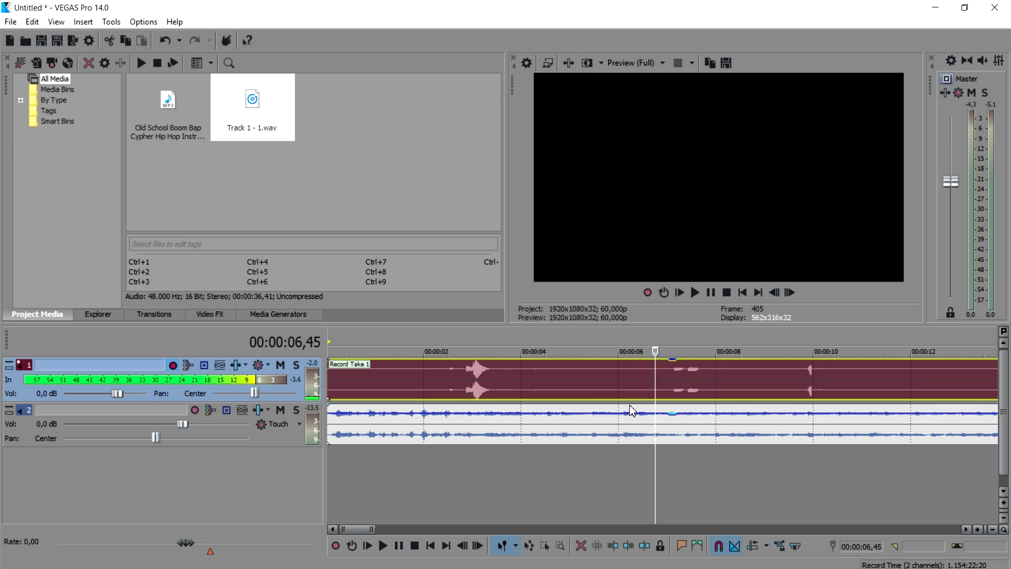
key("space")
key("space")
scroll(678, 411, "up", 1)
key("space")
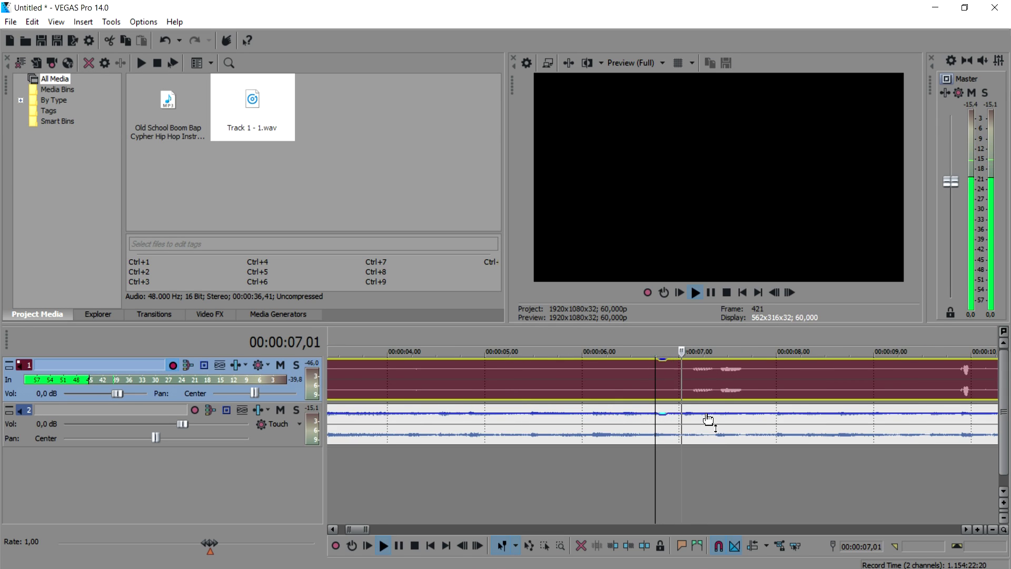
key("space")
Split the vocal take at 00:00:06,45 and again at 00:00:08,30
key("s")
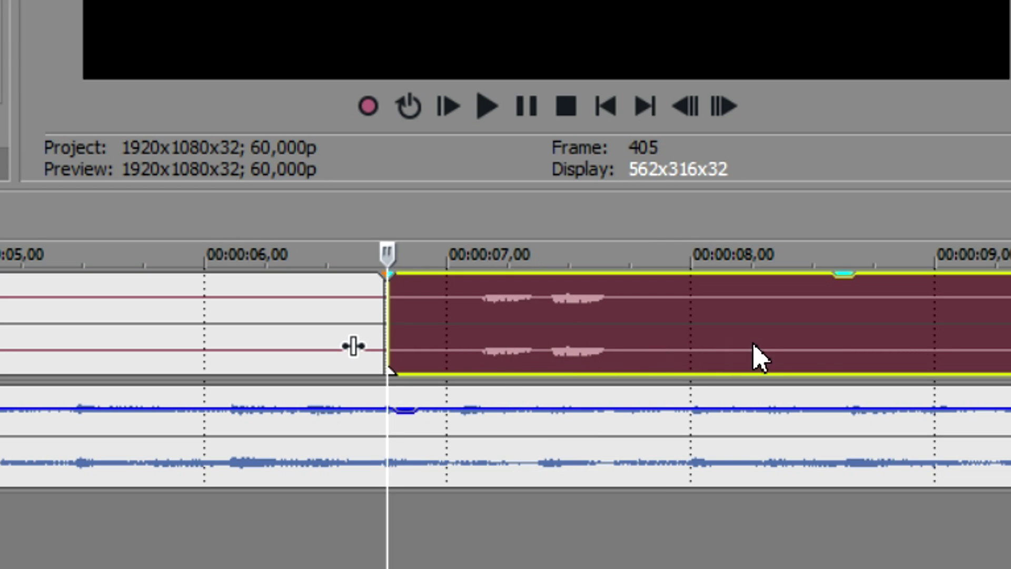
left_click(812, 337)
key("s")
Move the right-hand piece about 3 seconds later and the middle piece later, then preview
scroll(428, 326, "down", 2)
left_click_drag(429, 326, 546, 324)
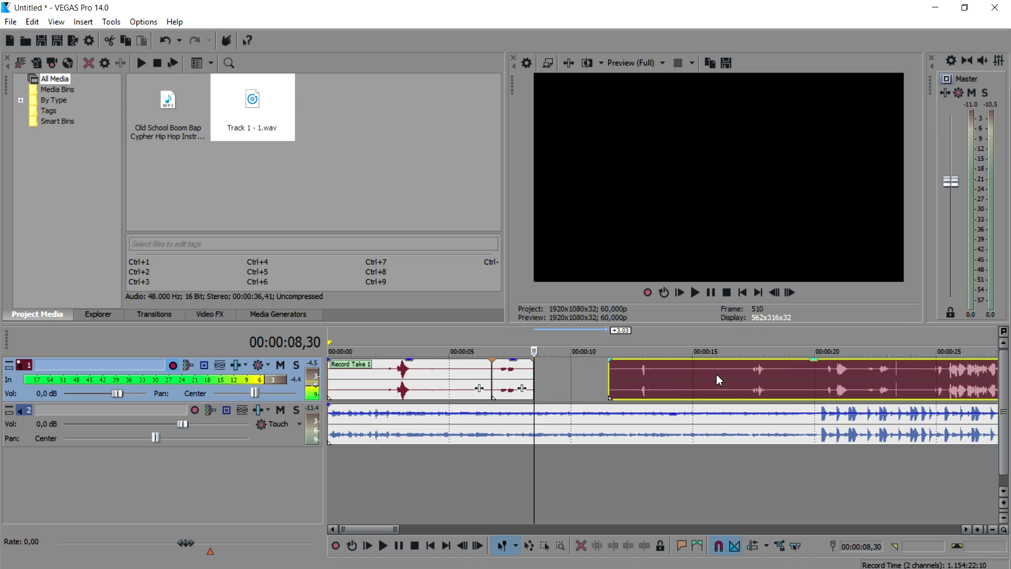
scroll(716, 379, "up", 1)
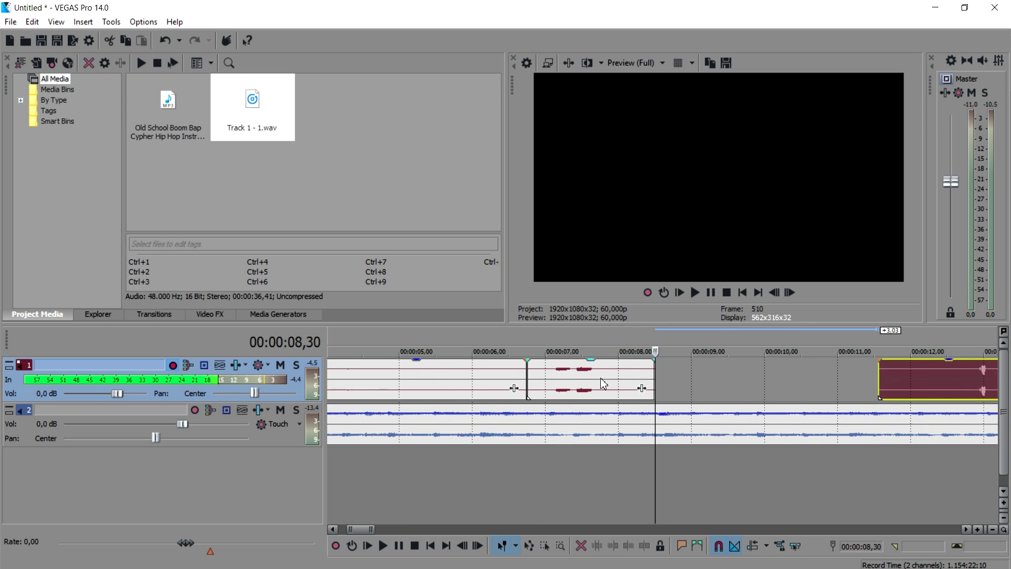
left_click_drag(600, 378, 639, 374)
scroll(658, 390, "up", 1)
key("space")
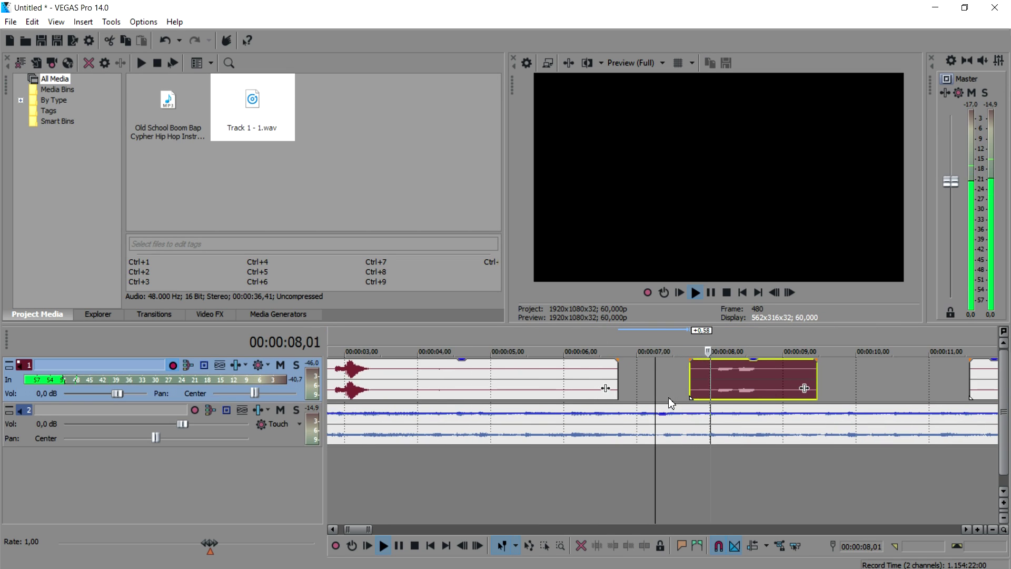
key("space")
scroll(685, 399, "up", 1)
Nudge the middle vocal piece slightly later and check its timing from 00:00:07,15
left_click_drag(661, 373, 684, 374)
key("space")
key("space")
key("space")
key("space")
key("space")
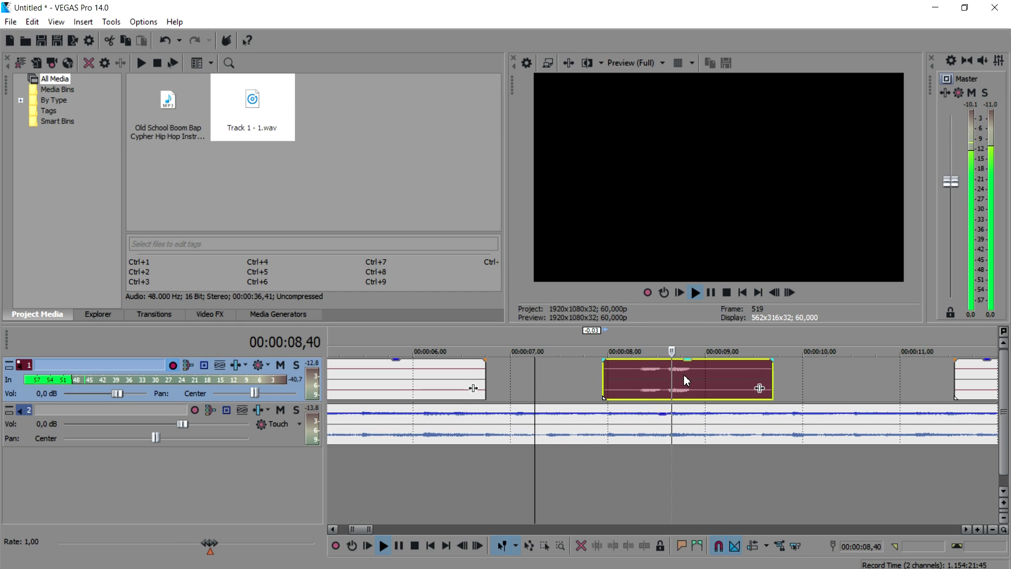
key("space")
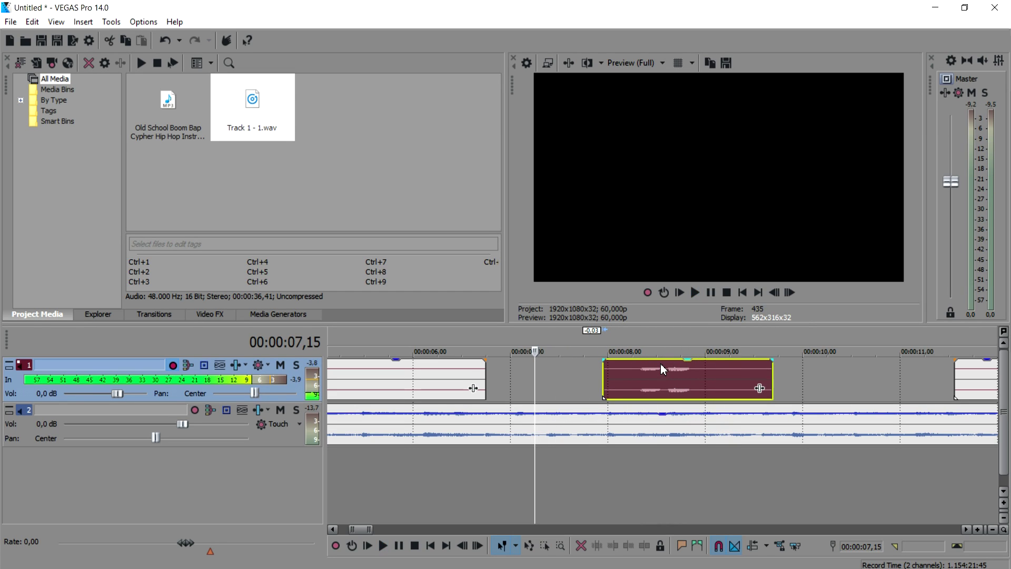
key("space")
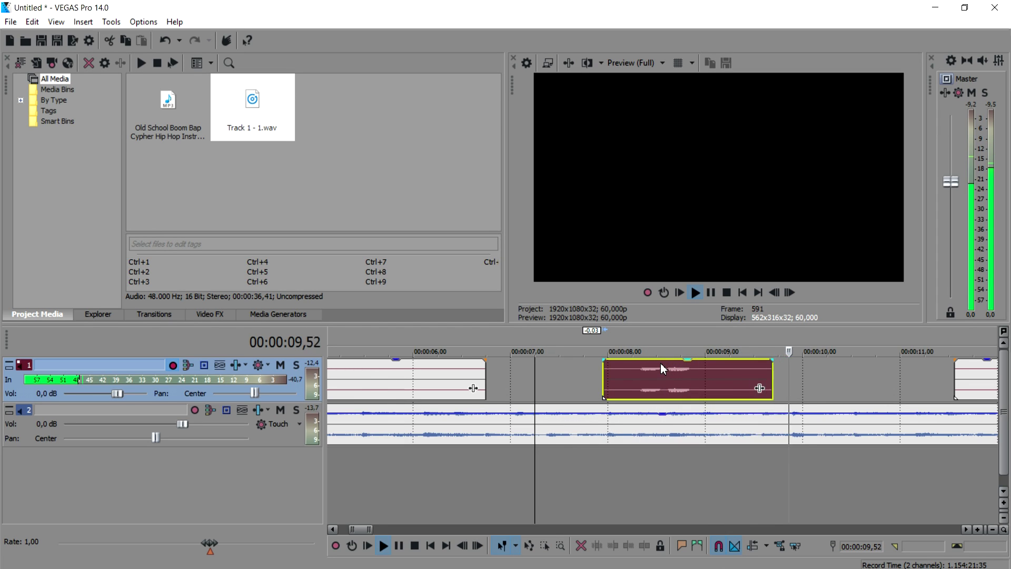
scroll(664, 364, "down", 6)
scroll(693, 376, "up", 3)
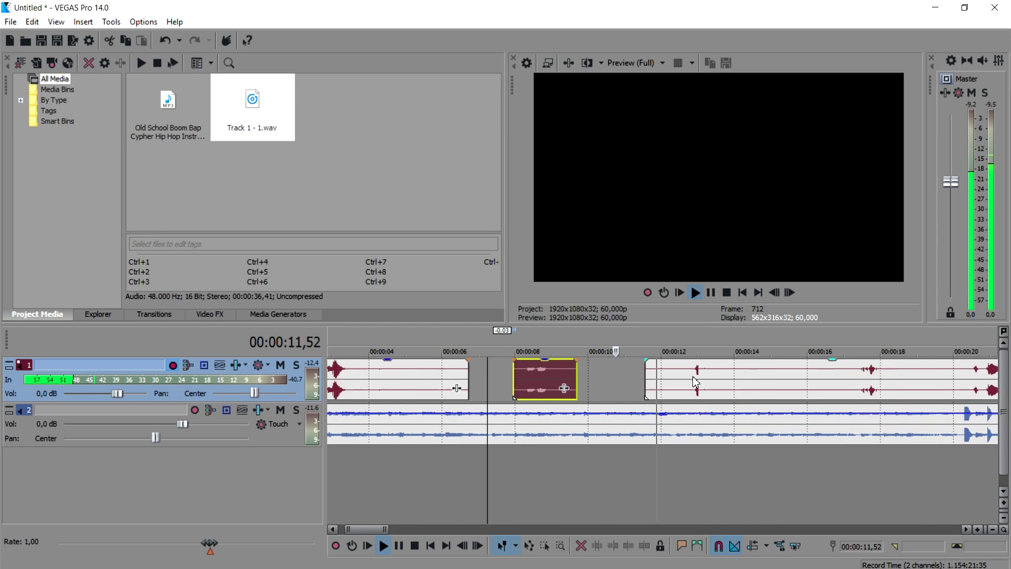
Shift two vocal events earlier on Track 1 and play back the new timing
left_click(706, 375)
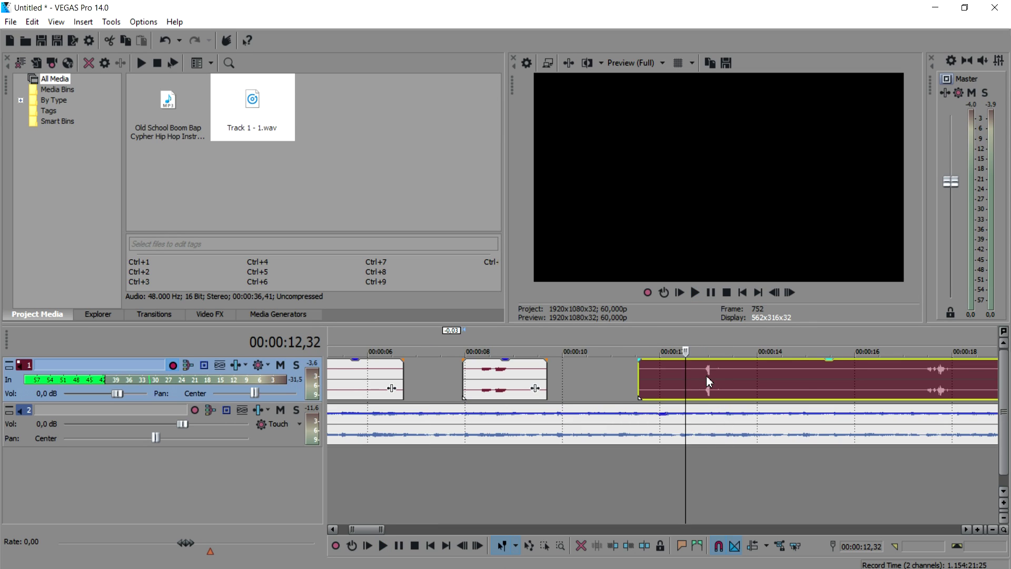
scroll(710, 375, "up", 3)
left_click(602, 373)
left_click_drag(602, 373, 556, 379)
mouse_move(696, 374)
left_mouse_down()
mouse_move(641, 375)
mouse_move(671, 386)
mouse_move(700, 380)
mouse_move(685, 379)
left_mouse_up()
left_click(602, 340)
key("space")
Select the long vocal event and listen through it to locate the cut point
scroll(685, 379, "down", 4)
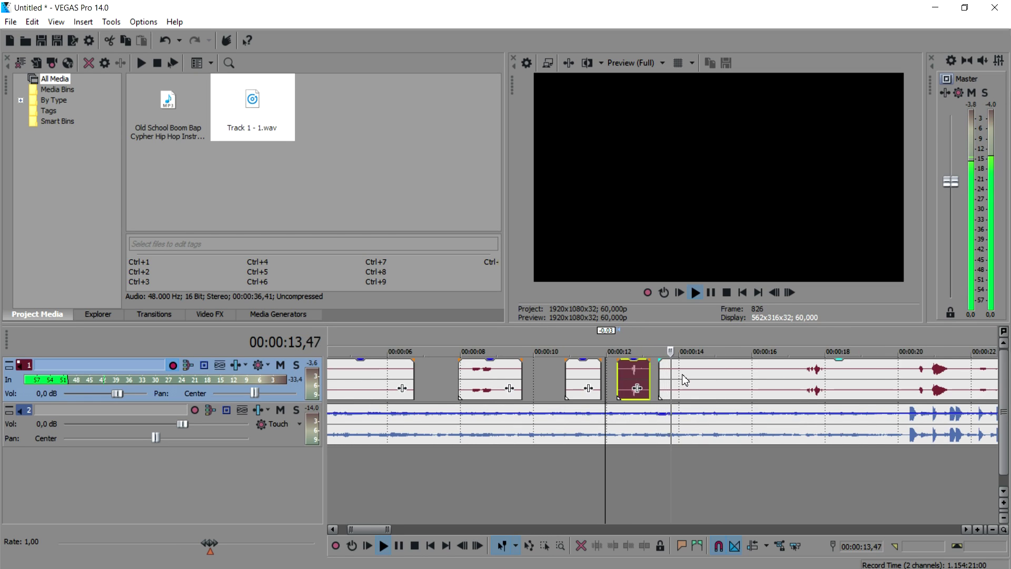
scroll(685, 377, "up", 2)
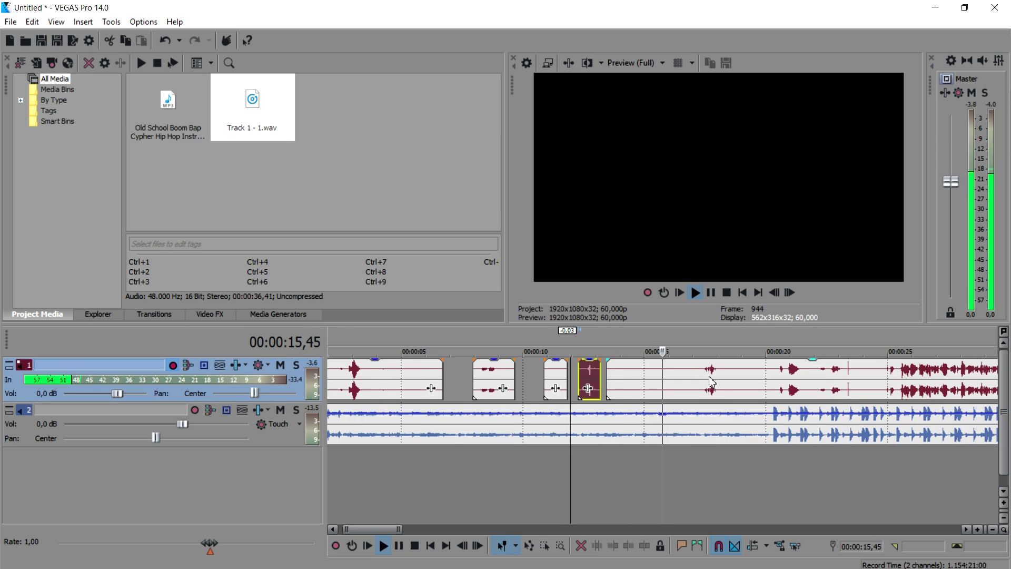
left_click(708, 373)
scroll(750, 383, "up", 1)
scroll(750, 383, "down", 1)
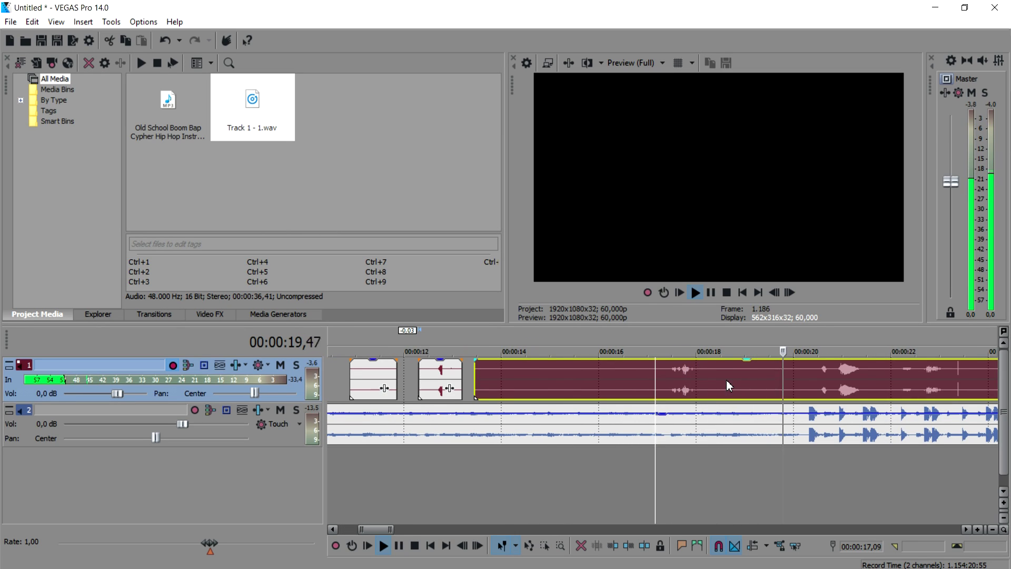
scroll(734, 380, "down", 2)
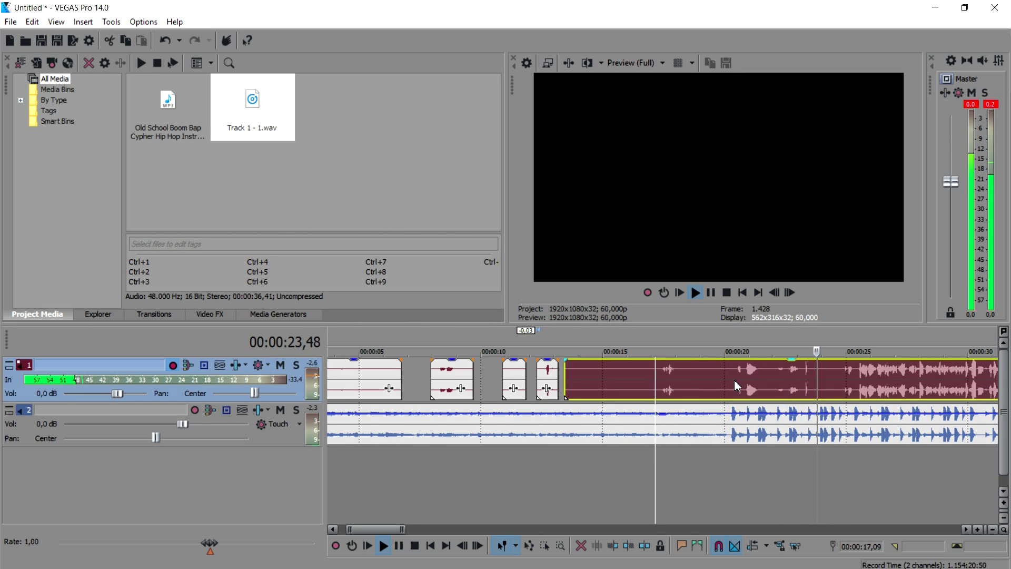
scroll(734, 380, "up", 2)
scroll(734, 380, "down", 2)
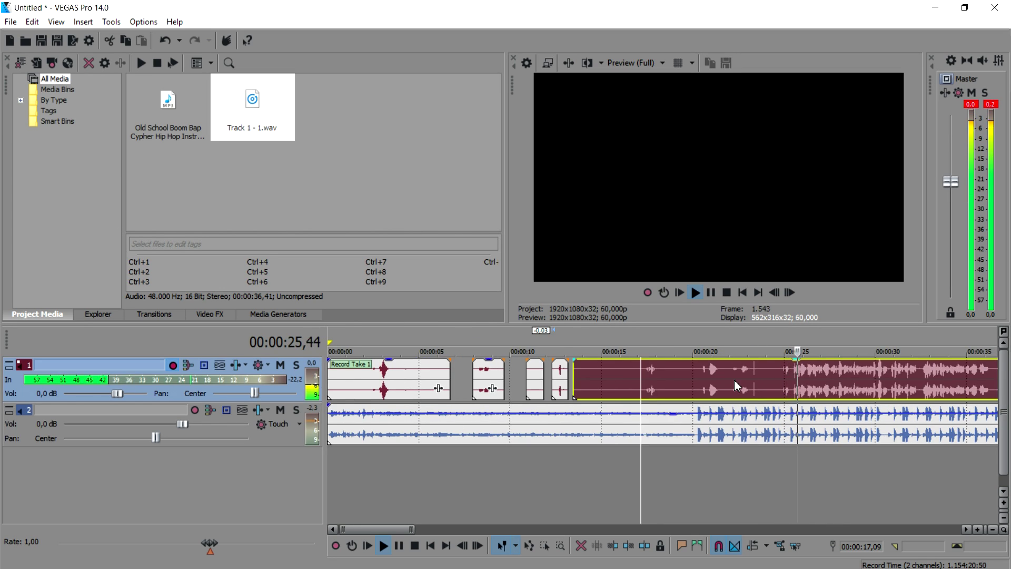
key("space")
scroll(734, 381, "down", 2)
scroll(627, 384, "up", 1)
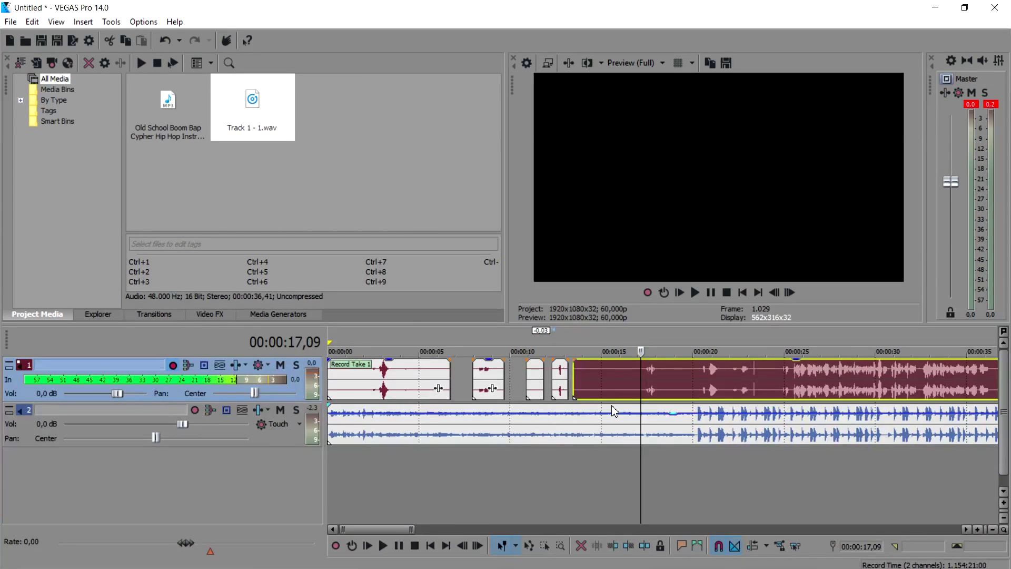
scroll(612, 419, "down", 1)
scroll(617, 416, "up", 2)
scroll(618, 408, "down", 1)
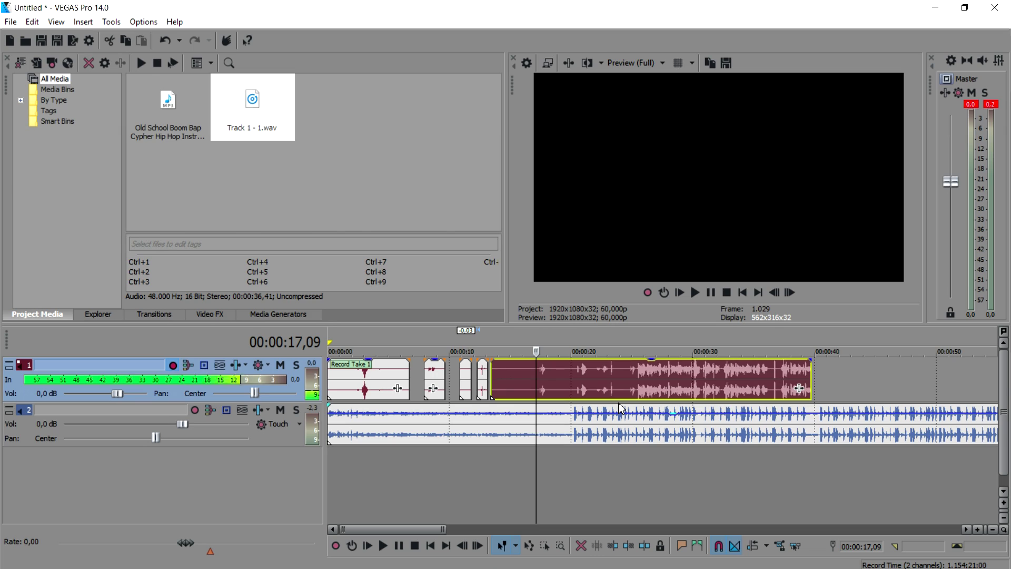
scroll(618, 402, "down", 1)
scroll(618, 397, "up", 1)
Split the long vocal event at 00:00:24,26 into two adjoining events
left_click(625, 376)
scroll(625, 376, "up", 2)
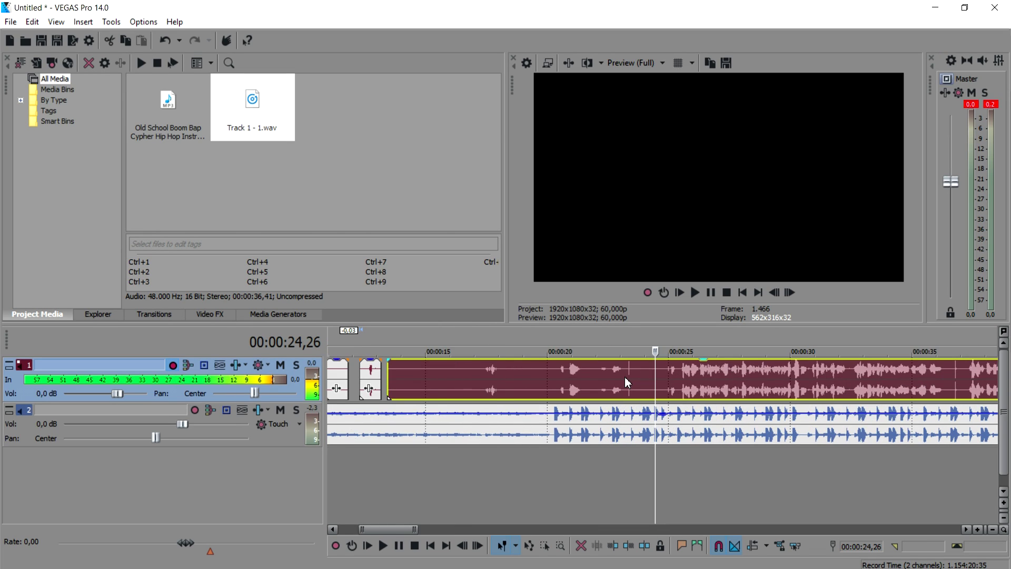
scroll(681, 383, "down", 1)
scroll(681, 383, "up", 2)
scroll(678, 384, "down", 3)
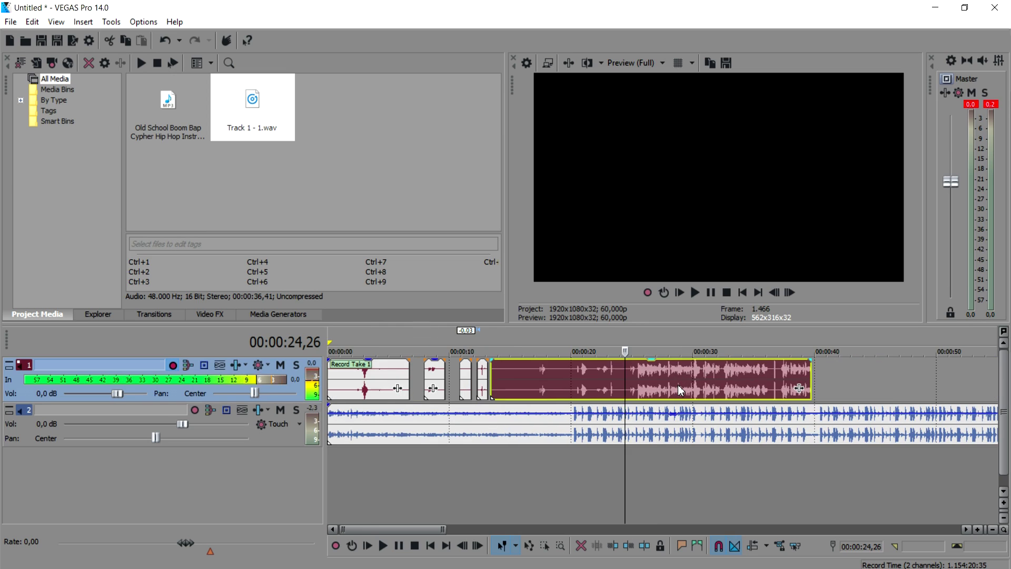
key("s")
scroll(678, 387, "up", 2)
scroll(678, 387, "down", 2)
mouse_move(662, 375)
left_mouse_down()
mouse_move(675, 376)
mouse_move(662, 377)
left_mouse_up()
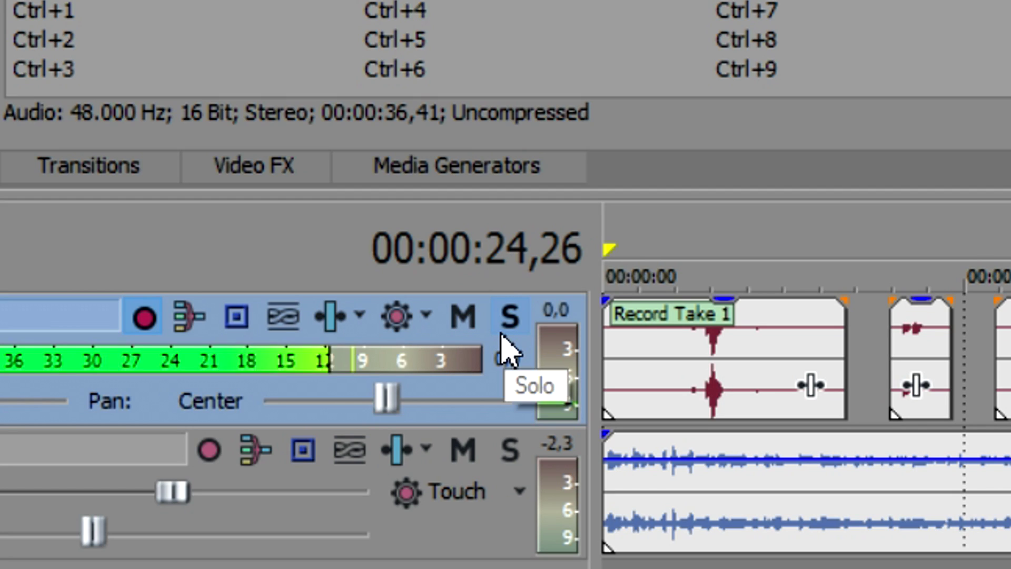
Solo Track 1 and play back the vocal without the beat
left_click(296, 371)
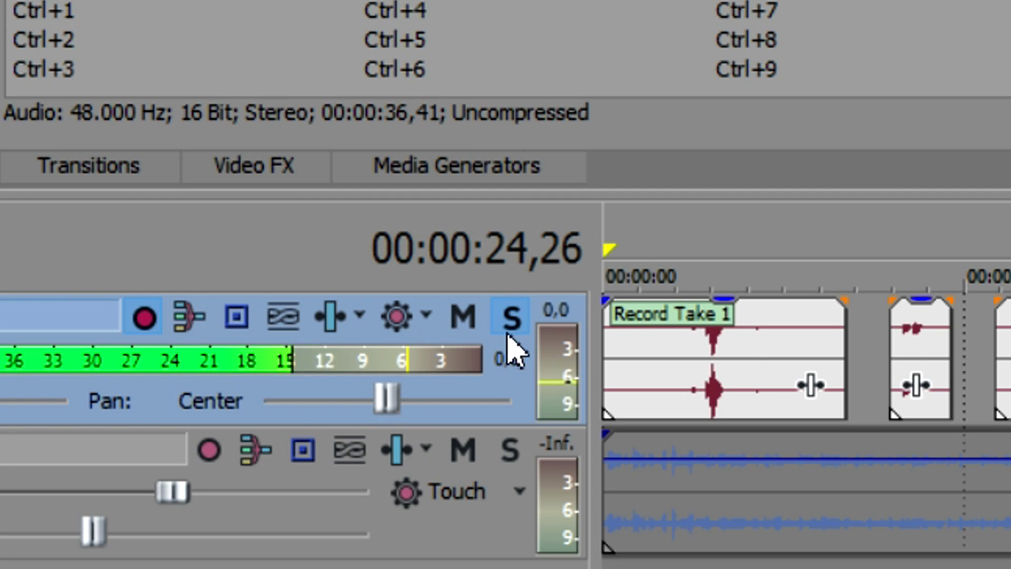
scroll(511, 350, "down", 3)
key("space")
scroll(416, 489, "down", 2)
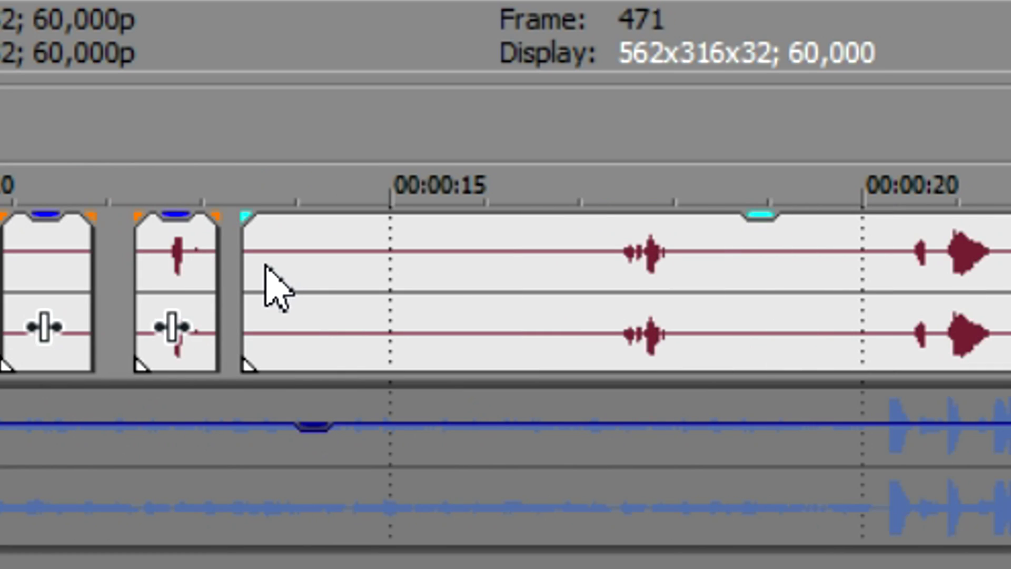
scroll(277, 289, "down", 2)
key("space")
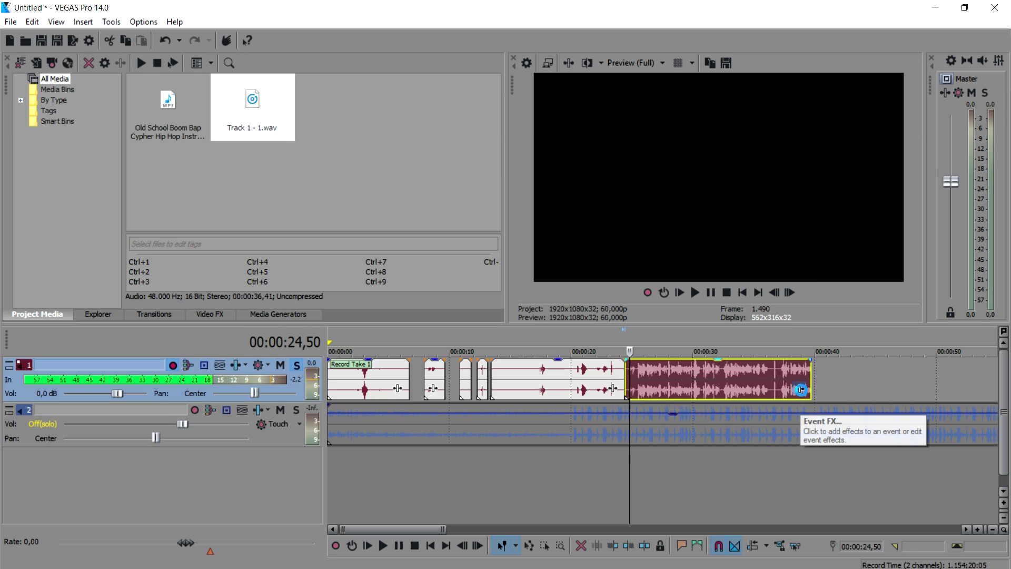
Add the Reverb effect to the vocal event through the Plug-In Chooser
left_click(544, 356)
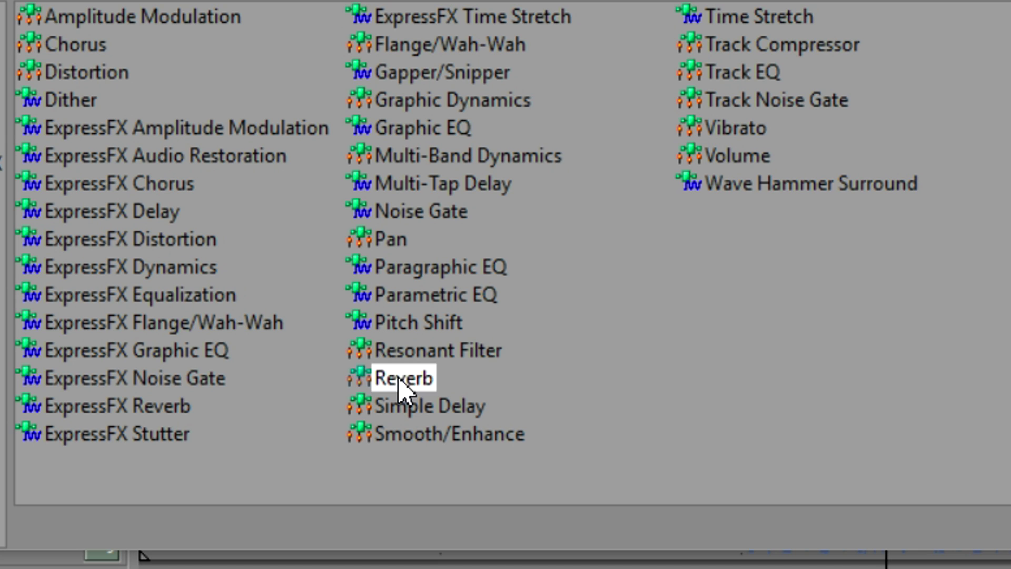
left_click(434, 372)
left_click(434, 371)
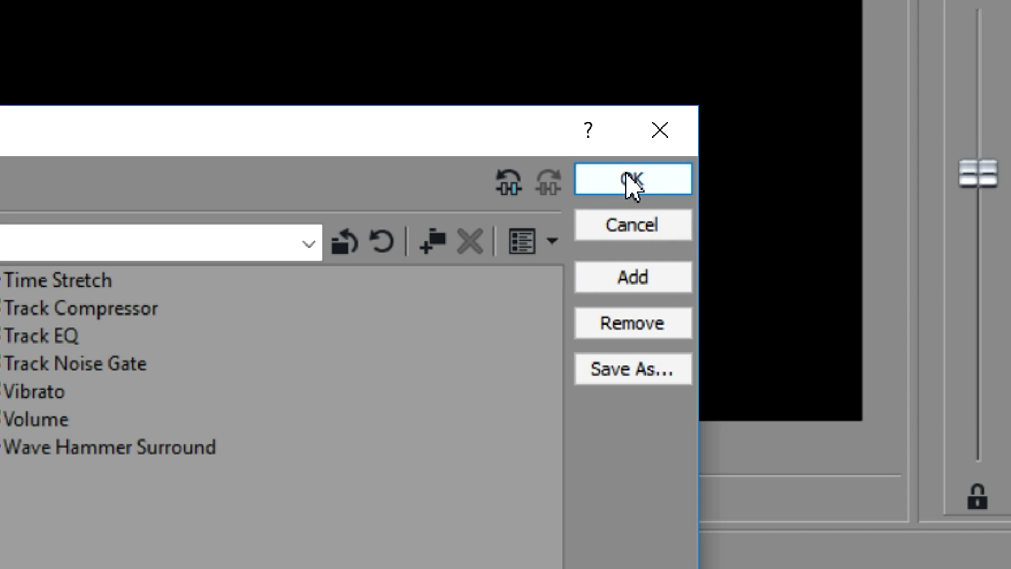
left_click(630, 179)
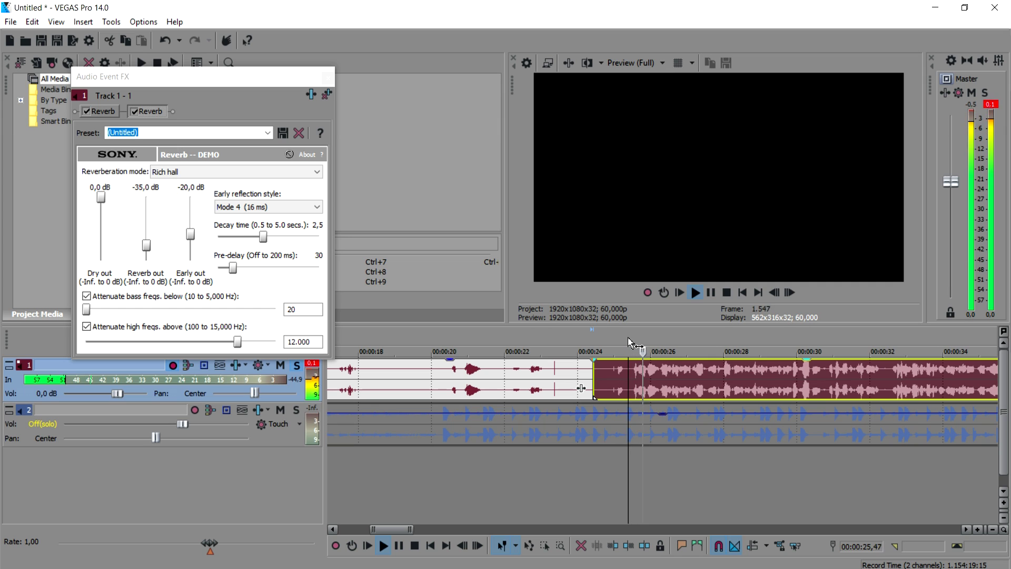
left_click(632, 369)
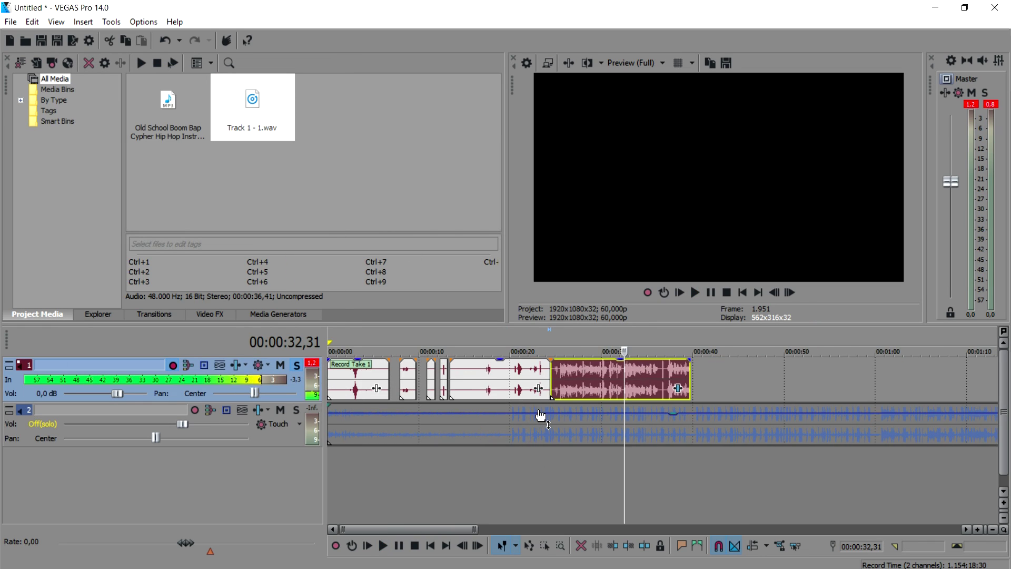
Unsolo Track 1 so the beat on Track 2 is audible again
scroll(539, 409, "up", 1)
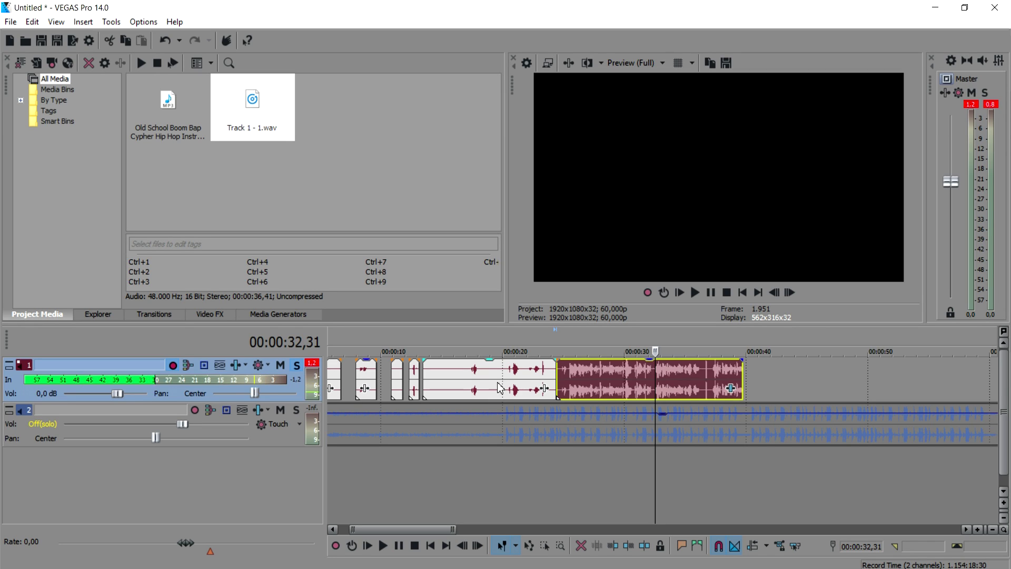
left_click(298, 411)
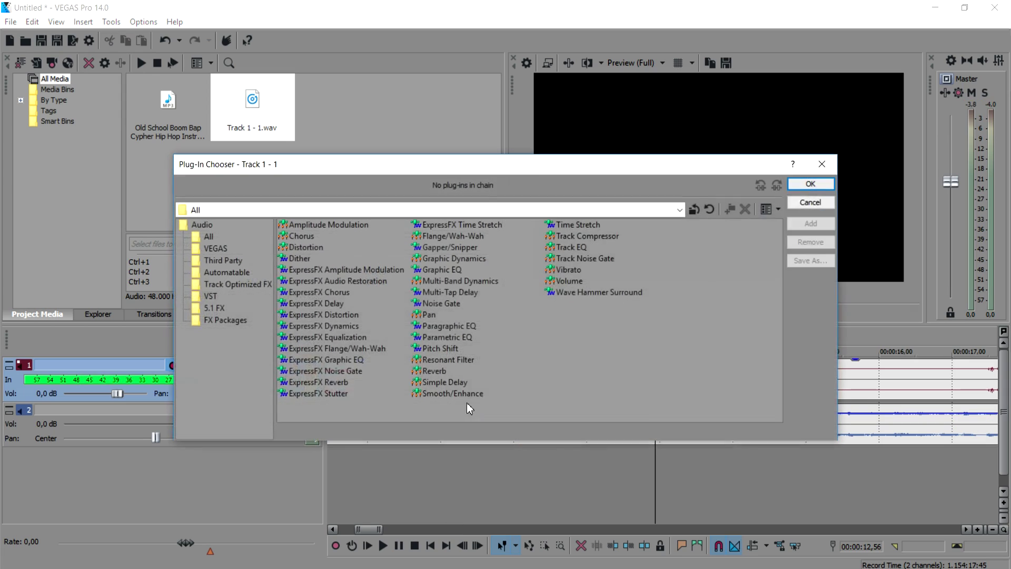
Add Reverb from the Plug-In Chooser to the vocal event's effect chain and confirm
double_click(446, 370)
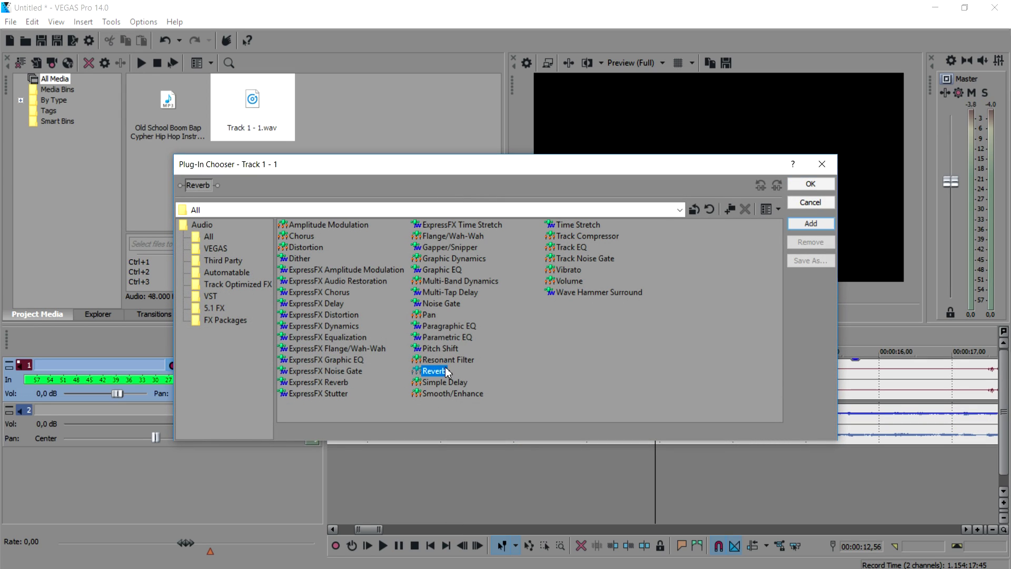
left_click(811, 223)
left_click(811, 183)
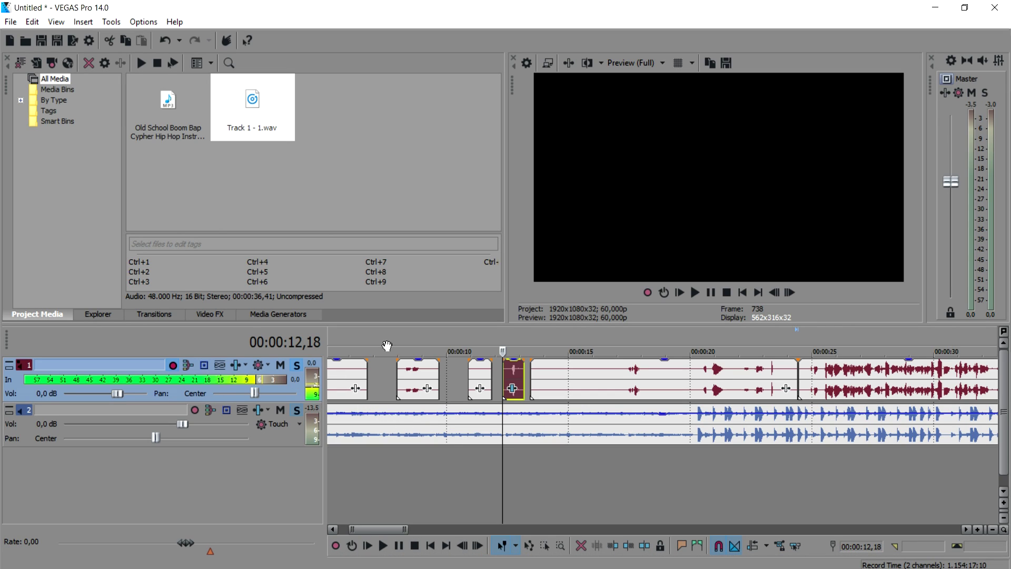
scroll(387, 345, "down", 2)
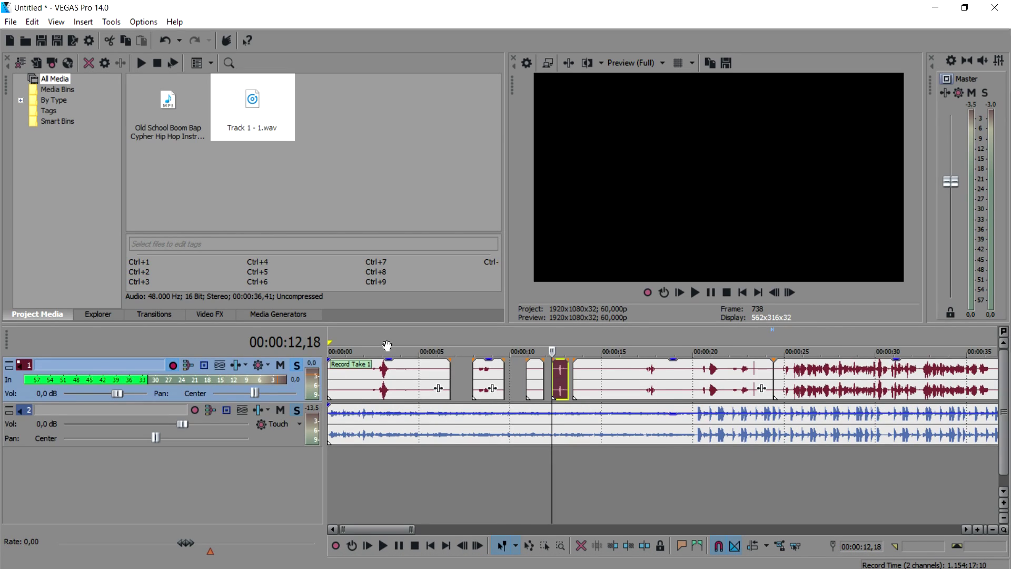